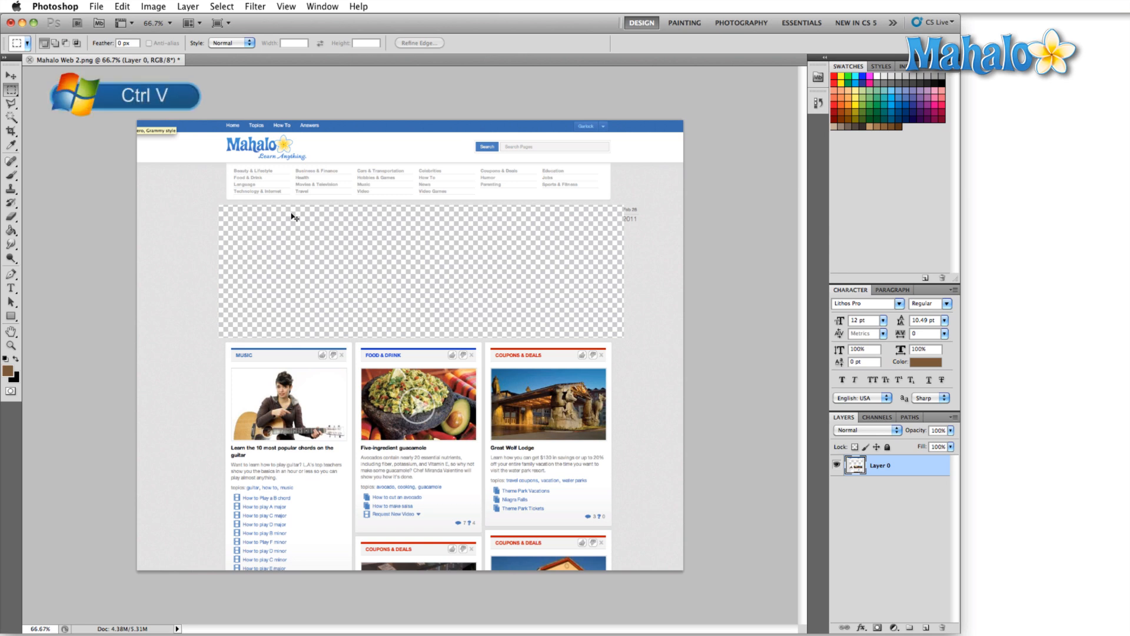
Paste the cut banner section as a new layer, and step back to the state before it was cut
key("super+v")
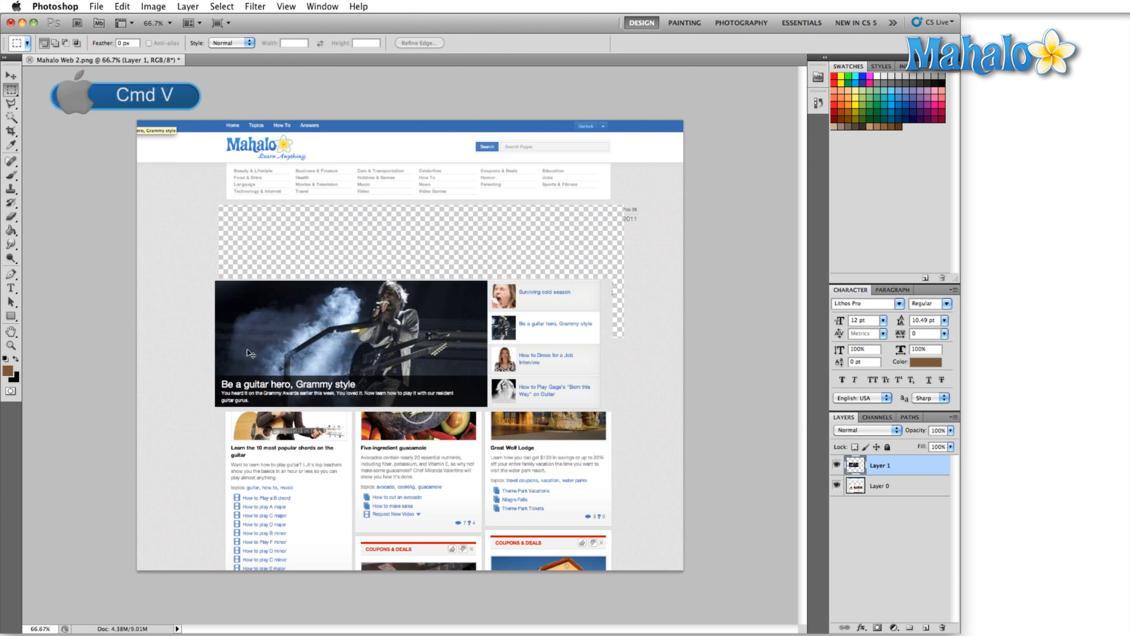
key("alt+super+z")
key("alt+super+z")
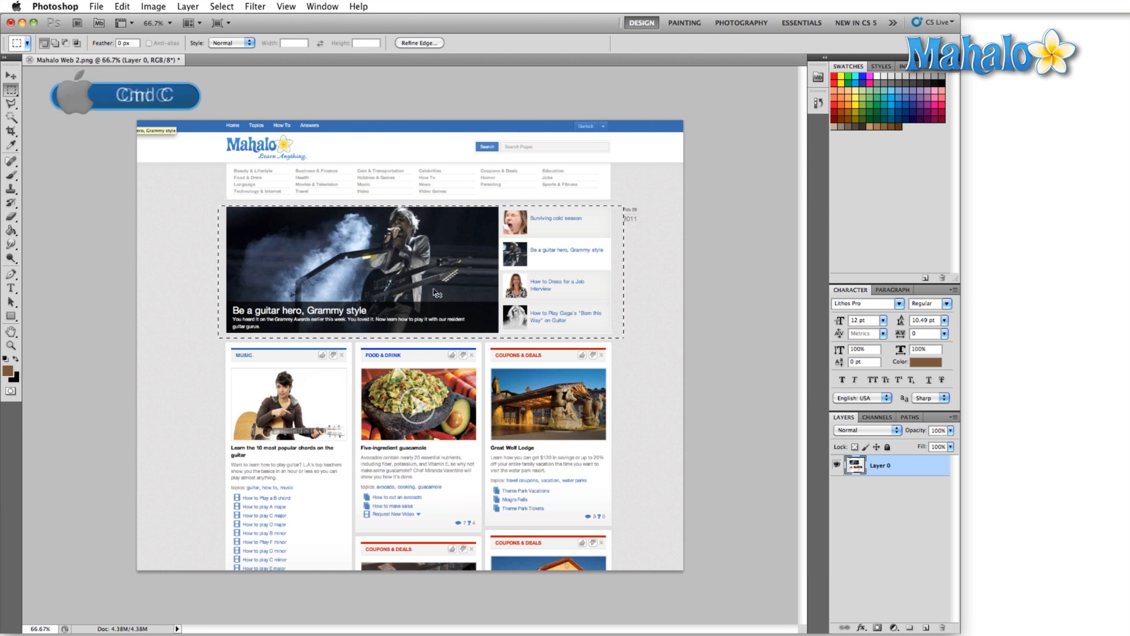
Paste the copied banner section onto a new layer, and try moving it downward before undoing the move
key("super+v")
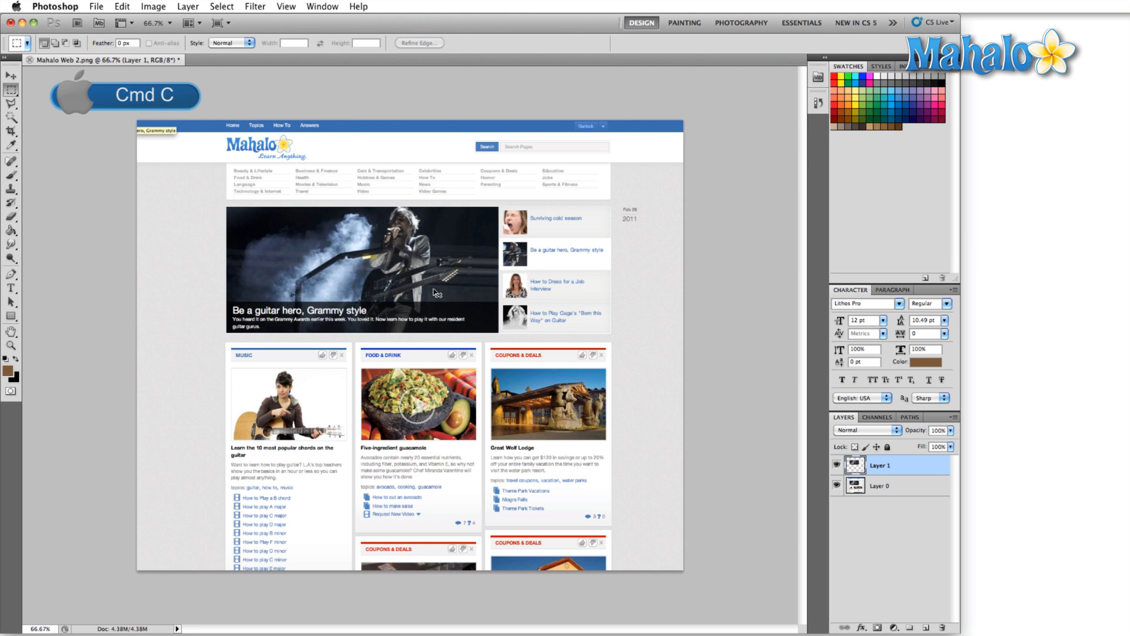
key("v")
left_click_drag(433, 293, 433, 394)
key("super+z")
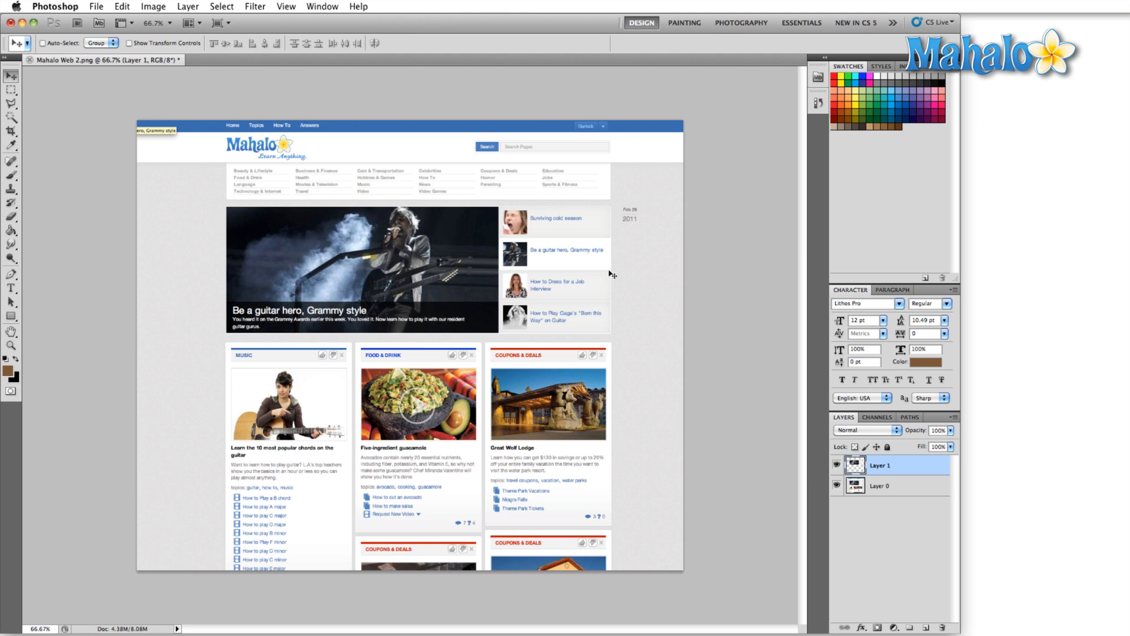
Paint a brown zigzag brush stroke across the banner and article cards on Layer 1, and erase thin streaks through it
key("b")
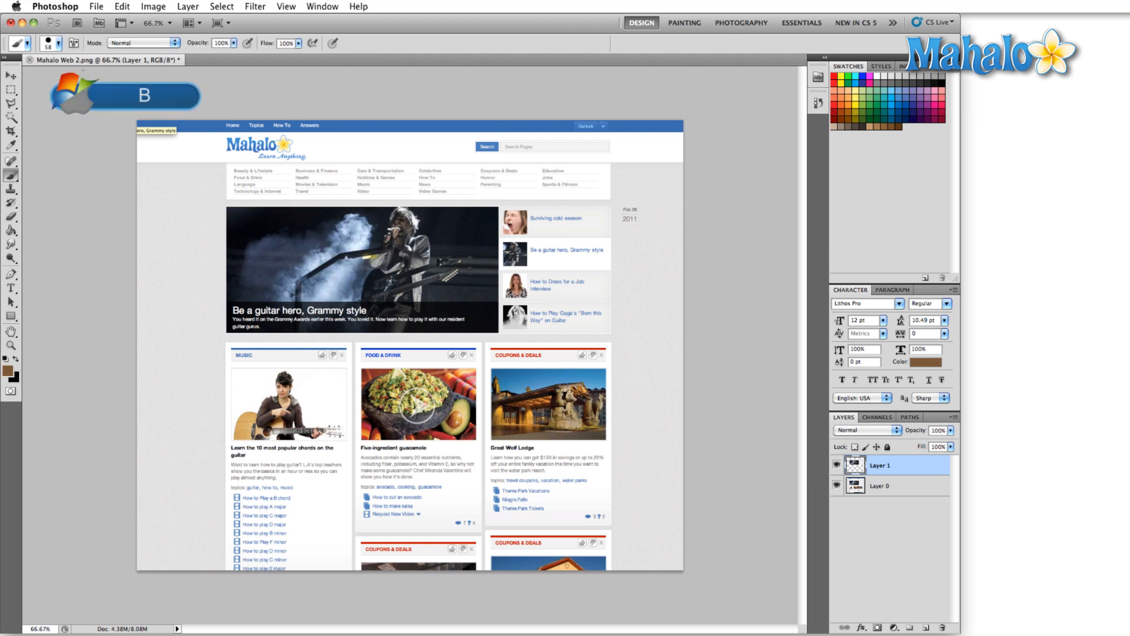
mouse_move(221, 365)
left_mouse_down()
mouse_move(536, 337)
mouse_move(648, 443)
left_mouse_up()
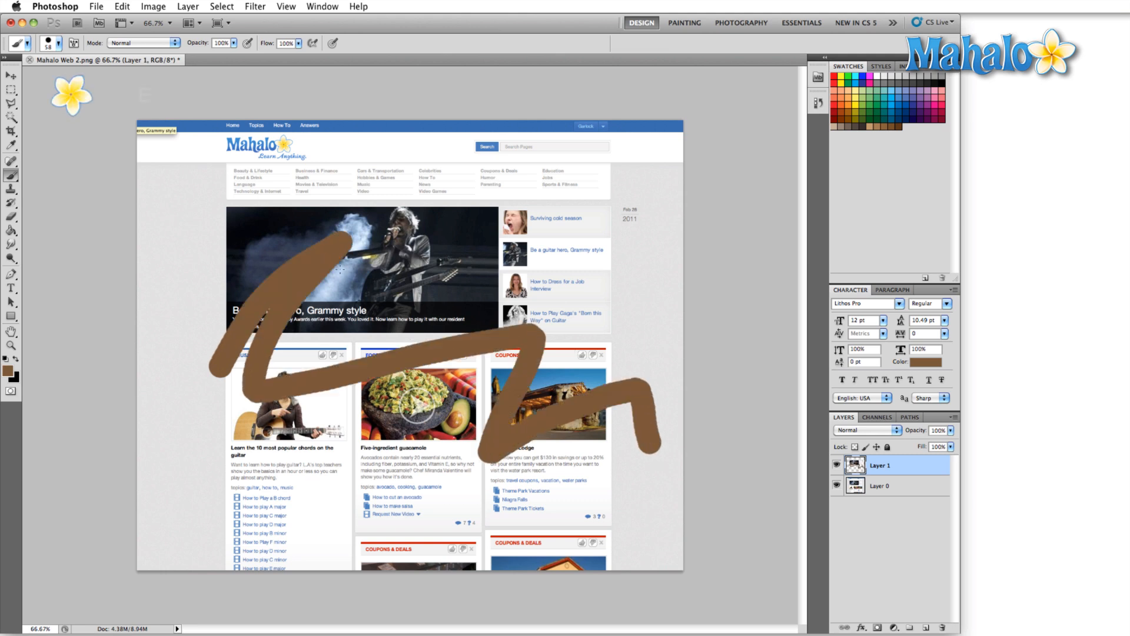
key("e")
mouse_move(220, 372)
left_mouse_down()
mouse_move(283, 330)
mouse_move(318, 377)
mouse_move(494, 332)
mouse_move(216, 377)
mouse_move(506, 405)
mouse_move(441, 414)
left_mouse_up()
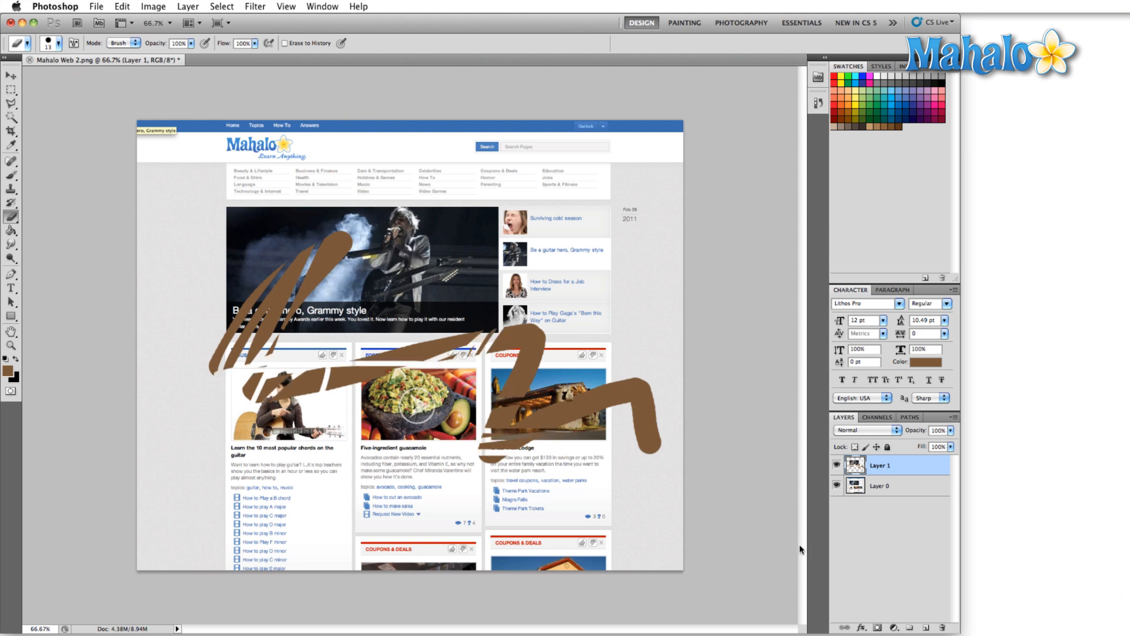
Make a rectangular marquee selection around the banner and the upper part of the three article cards
key("m")
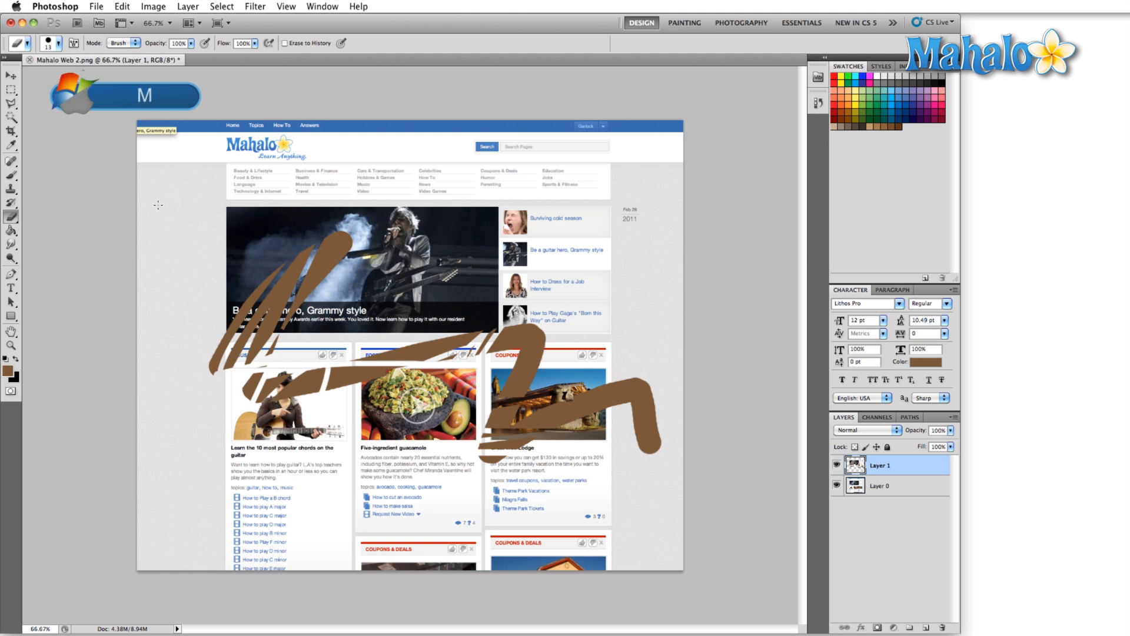
key("m")
left_click_drag(177, 189, 666, 486)
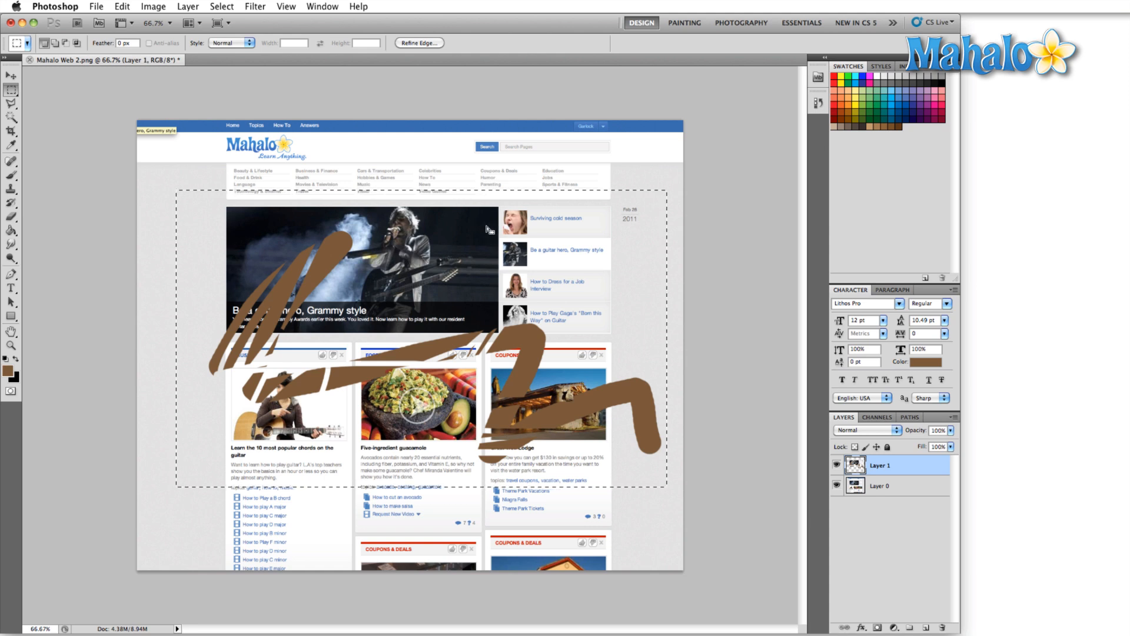
key("l")
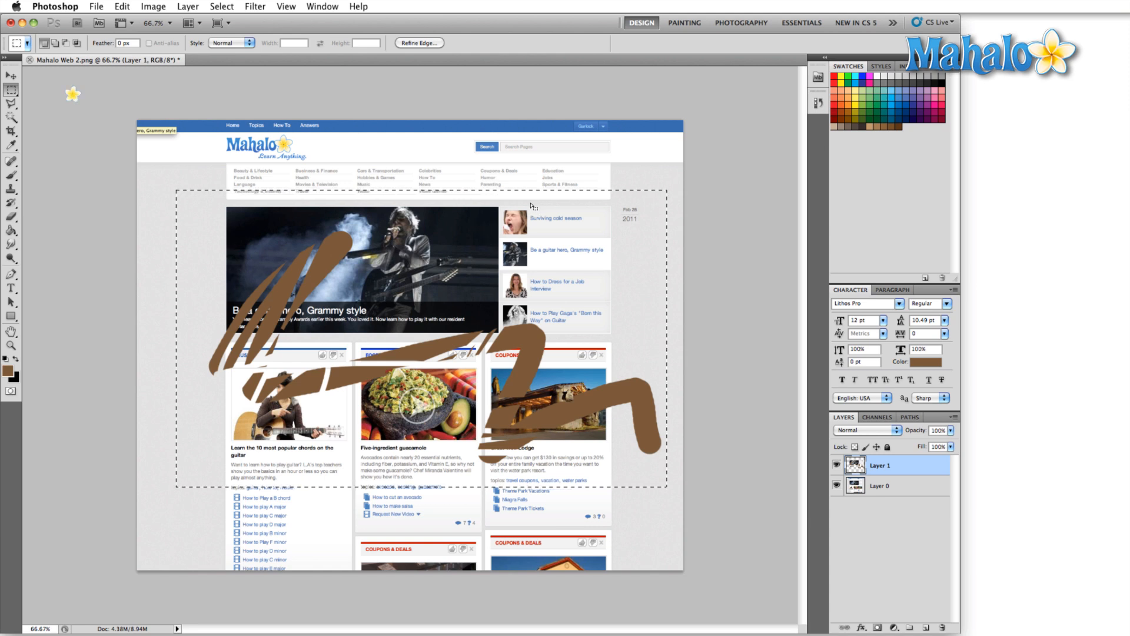
left_click(454, 175)
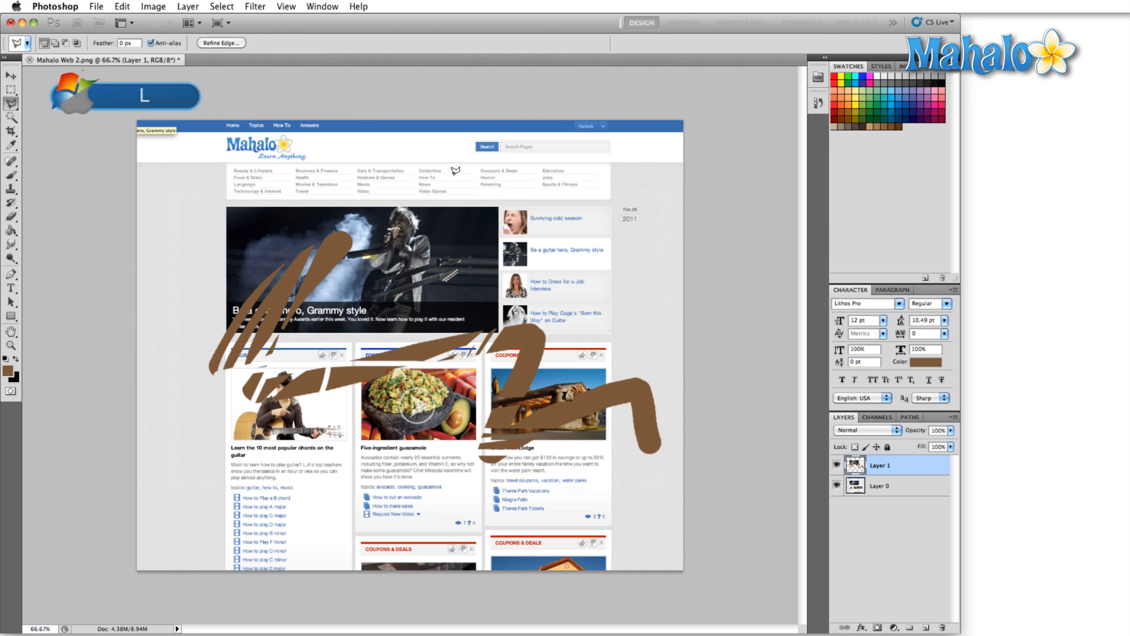
left_click(190, 337)
double_click(342, 273)
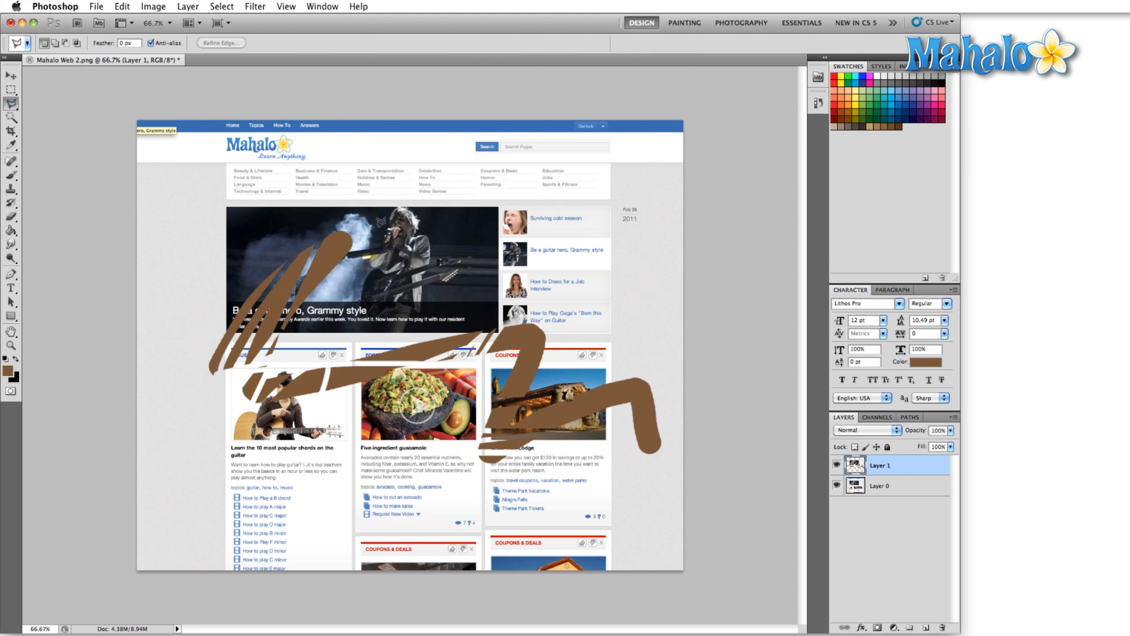
Draw a closed, irregular Polygonal Lasso selection spanning the banner, its sidebar thumbnails and the article cards below
left_click(484, 225)
left_click(258, 334)
left_click(414, 451)
left_click(541, 406)
left_click(468, 300)
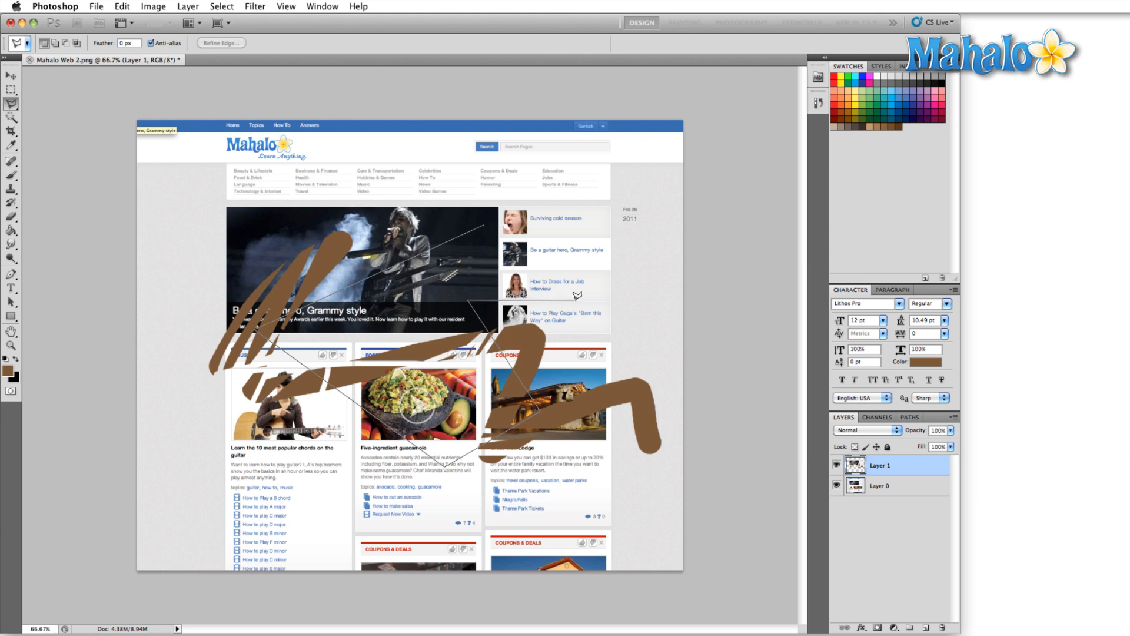
left_click(583, 301)
left_click(613, 261)
left_click(529, 249)
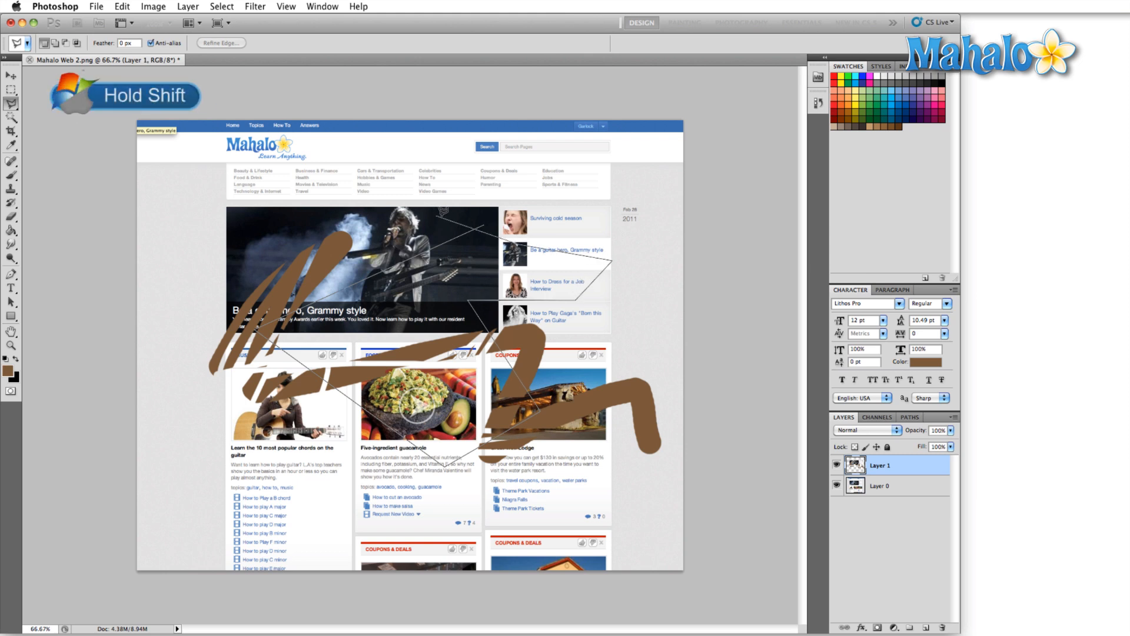
left_click(484, 226)
Cycle through the Lasso tool variants and return to the Polygonal Lasso
key("shift+l")
key("shift+l")
key("shift+l")
key("shift+l")
key("shift+l")
key("shift+l")
key("shift+l")
key("shift+l")
key("shift+l")
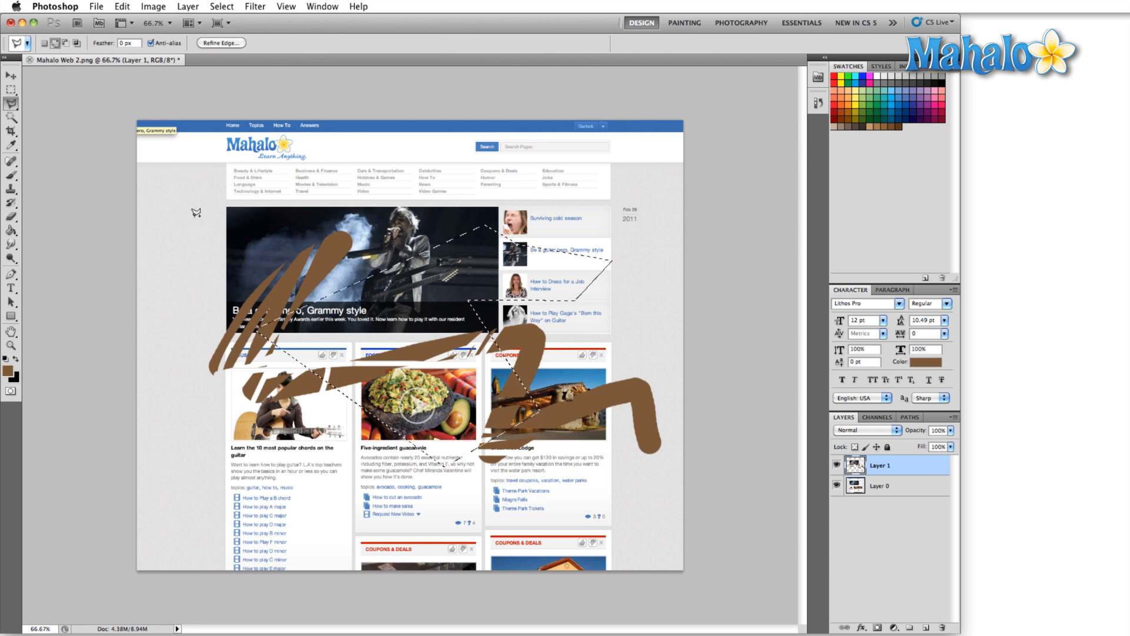
key("shift+l")
key("shift+l")
key("shift+l")
Fill the central and sidebar areas of the lasso selection with the brown foreground color using the Paint Bucket
key("g")
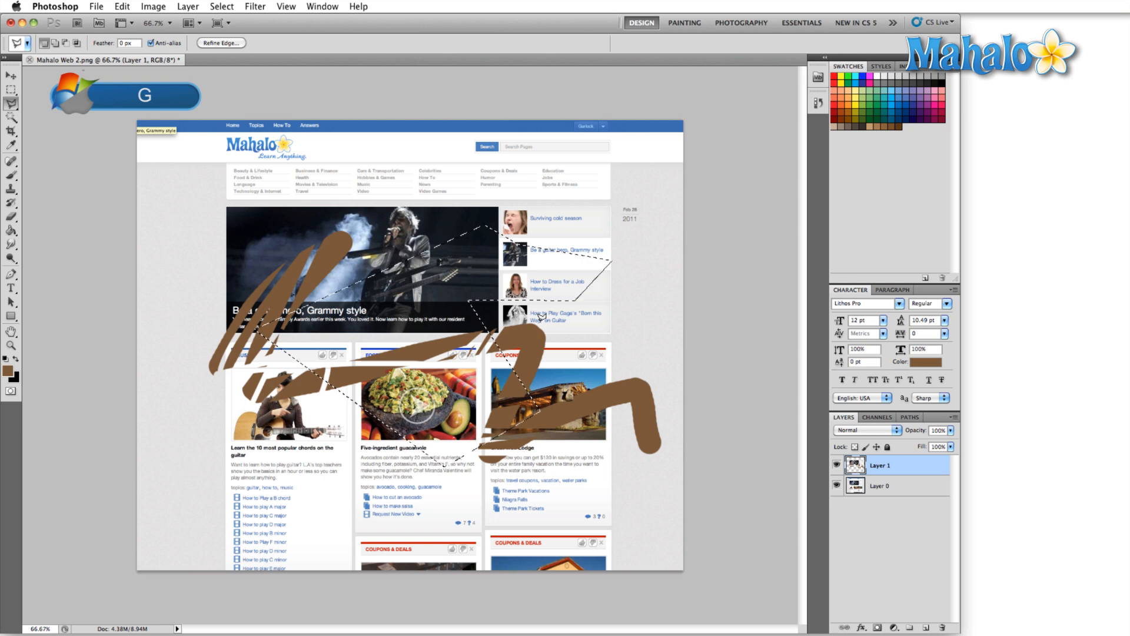
key("g")
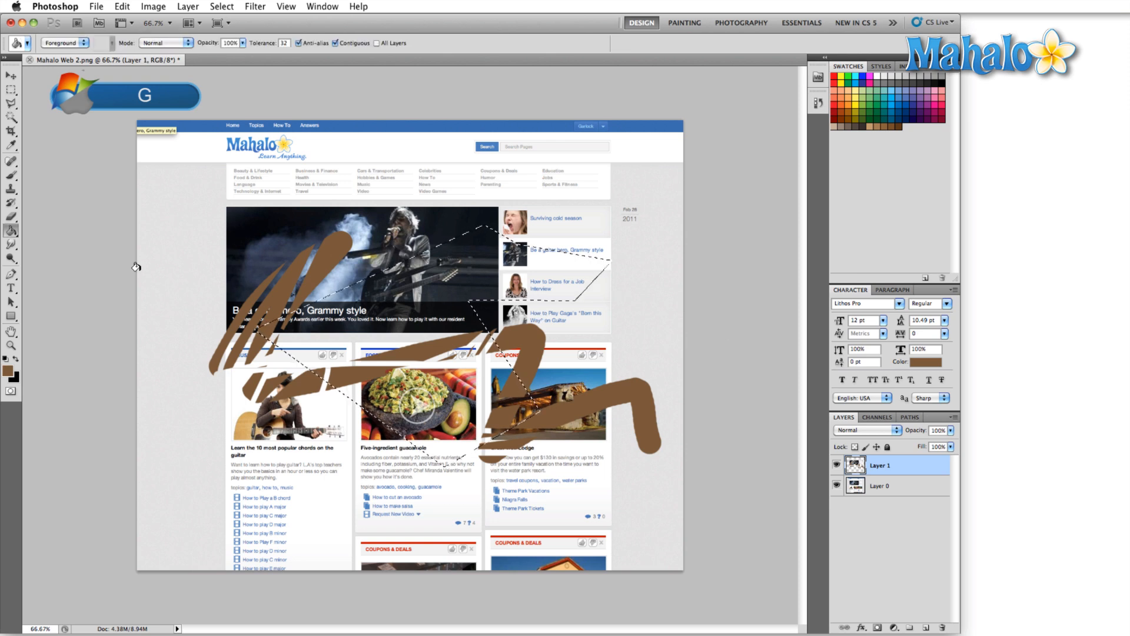
left_click(417, 332)
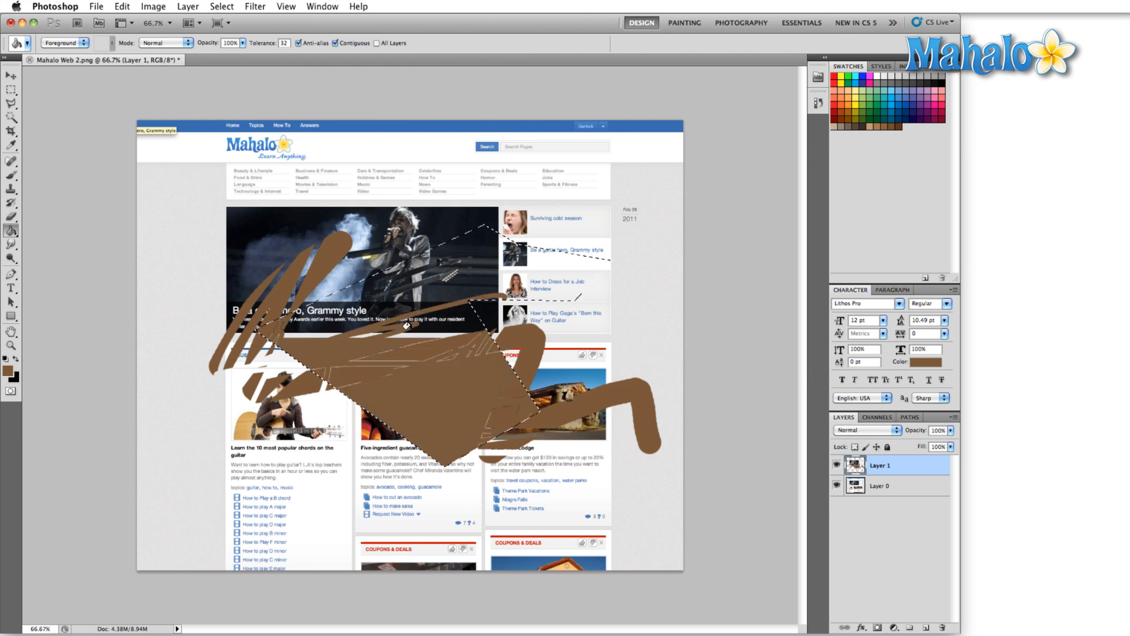
left_click(516, 293)
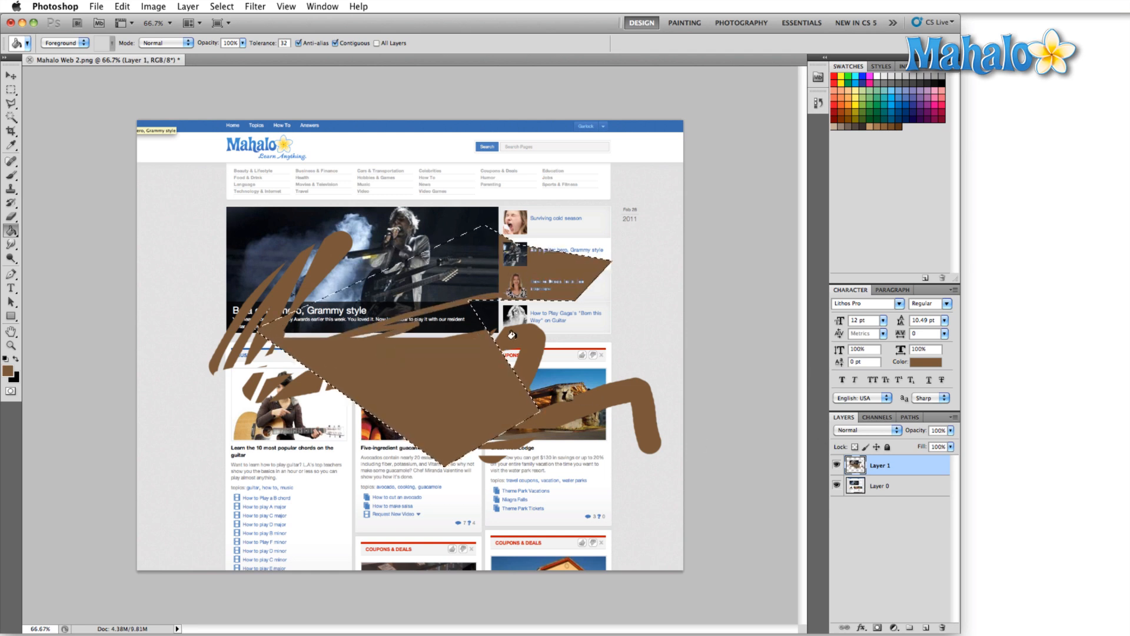
Zoom in on the banner to about 204% and switch to the Magic Wand tool
key("space")
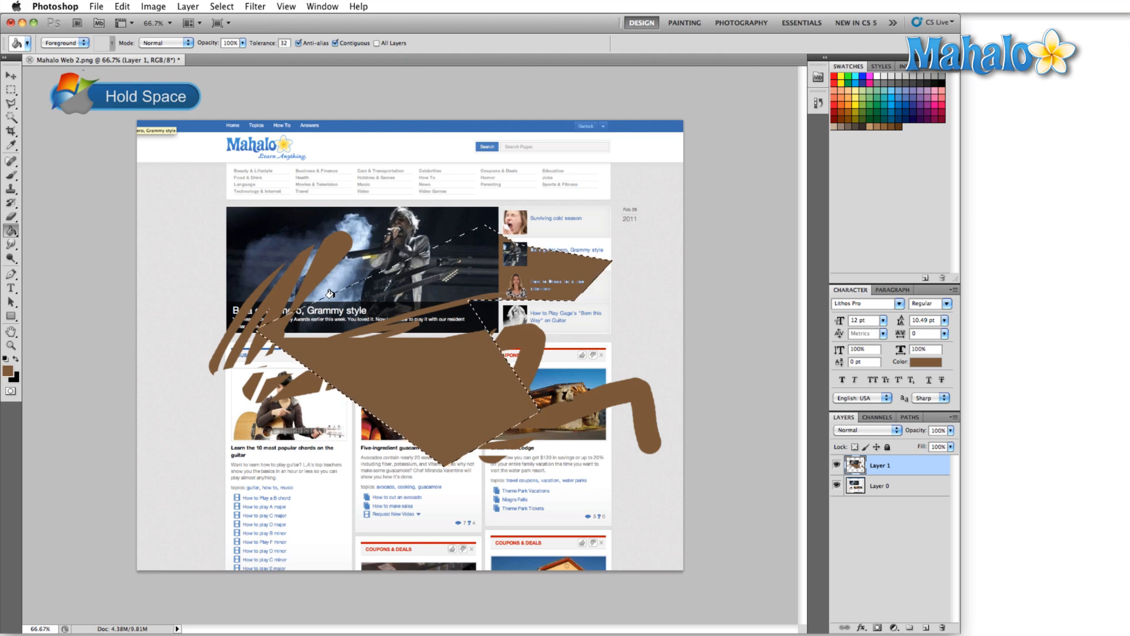
scroll(347, 301, "up", 5)
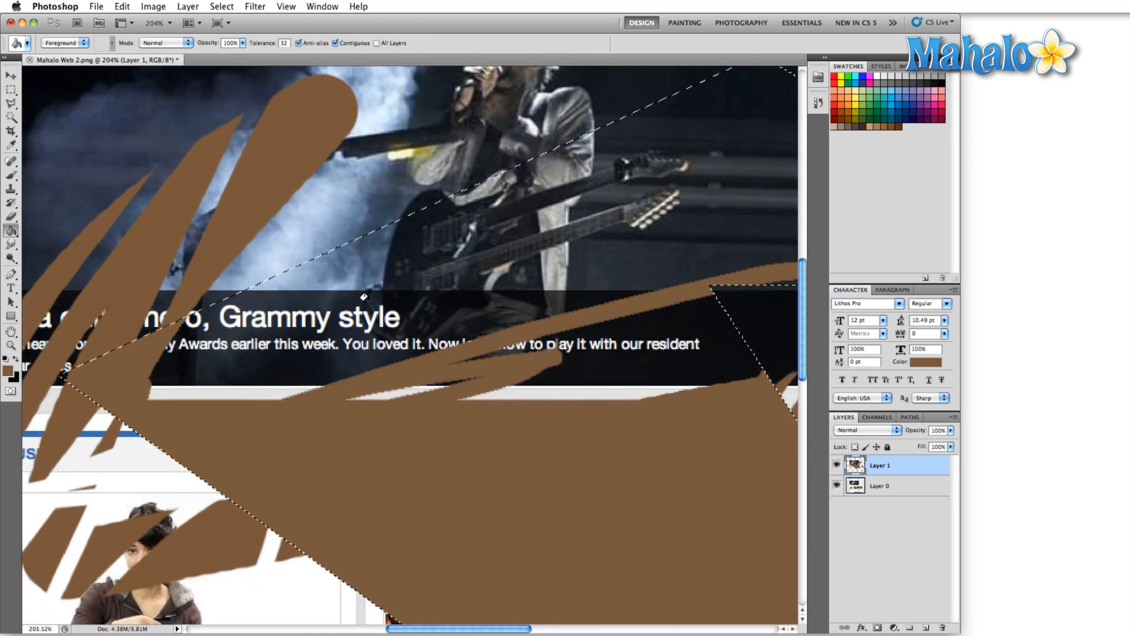
left_click(13, 116)
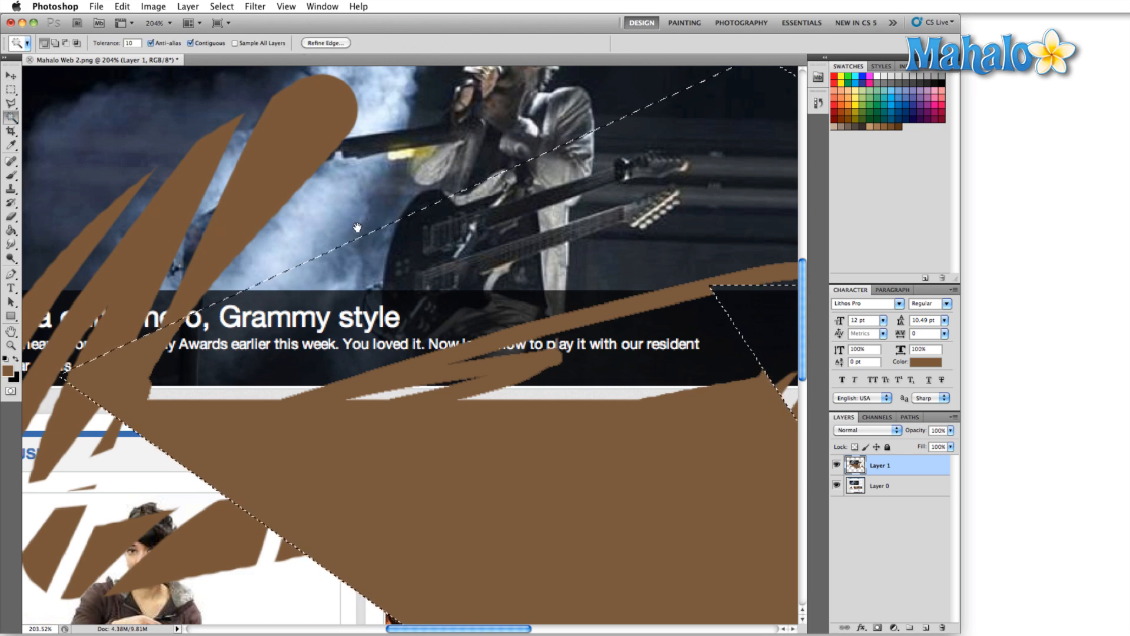
Pan around the enlarged page in all directions with the Hand tool, and fit the whole image in the window
left_click_drag(358, 228, 279, 103)
left_click_drag(532, 361, 253, 94)
left_click_drag(462, 346, 199, 399)
left_click_drag(510, 101, 371, 320)
left_click_drag(285, 199, 493, 494)
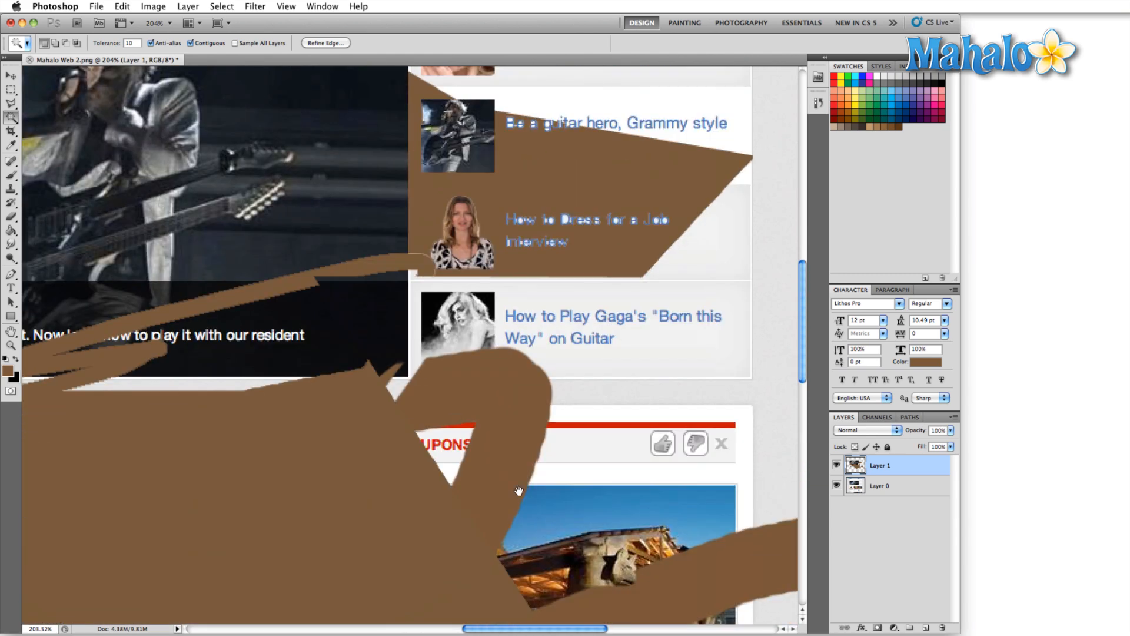
left_click_drag(365, 236, 511, 423)
left_click_drag(130, 132, 507, 391)
left_click_drag(70, 147, 290, 306)
left_click_drag(329, 417, 297, 109)
left_click_drag(344, 388, 310, 227)
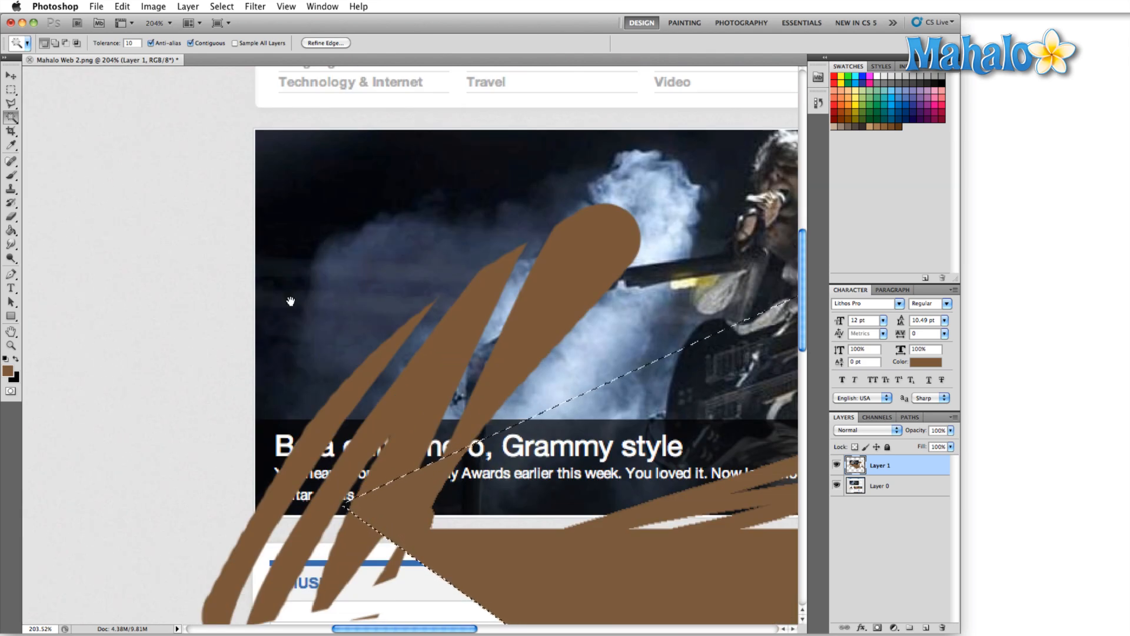
left_click_drag(240, 216, 454, 335)
left_click_drag(291, 237, 487, 338)
left_click_drag(390, 303, 55, 131)
left_click_drag(665, 377, 65, 127)
left_click_drag(513, 420, 288, 126)
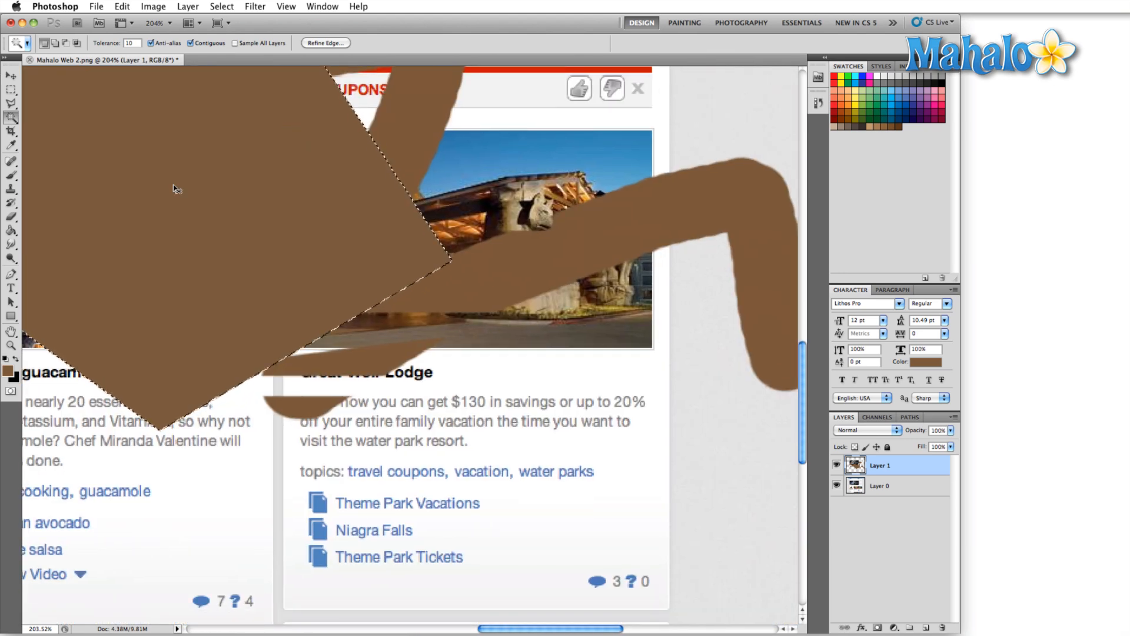
key("super+0")
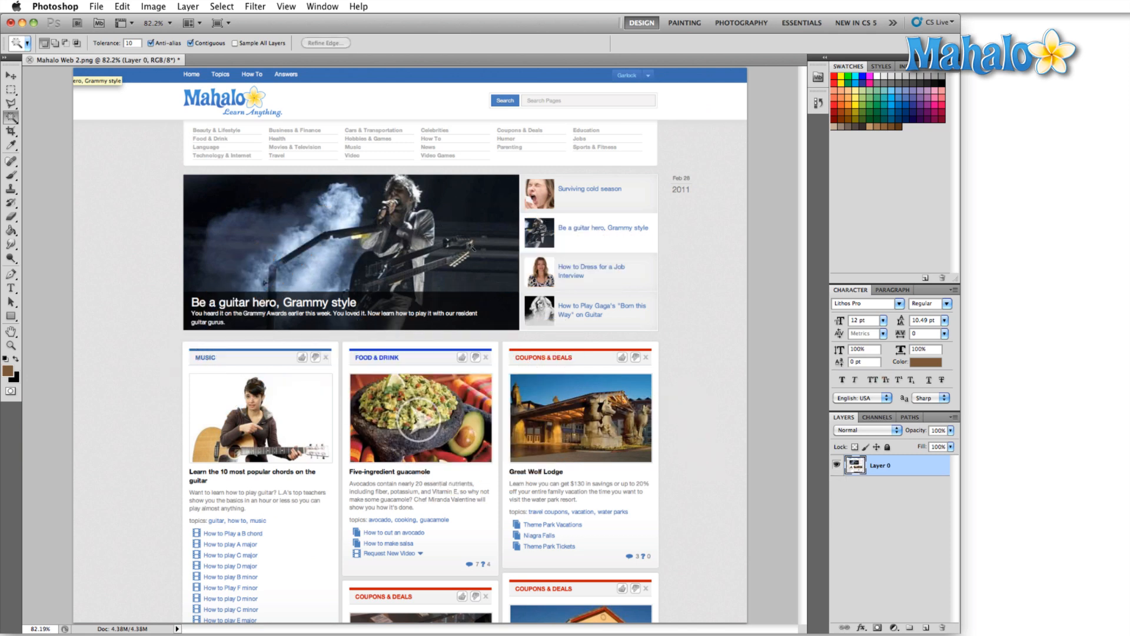
Hide all tool and layer panels around the image and bring them back
key("Tab")
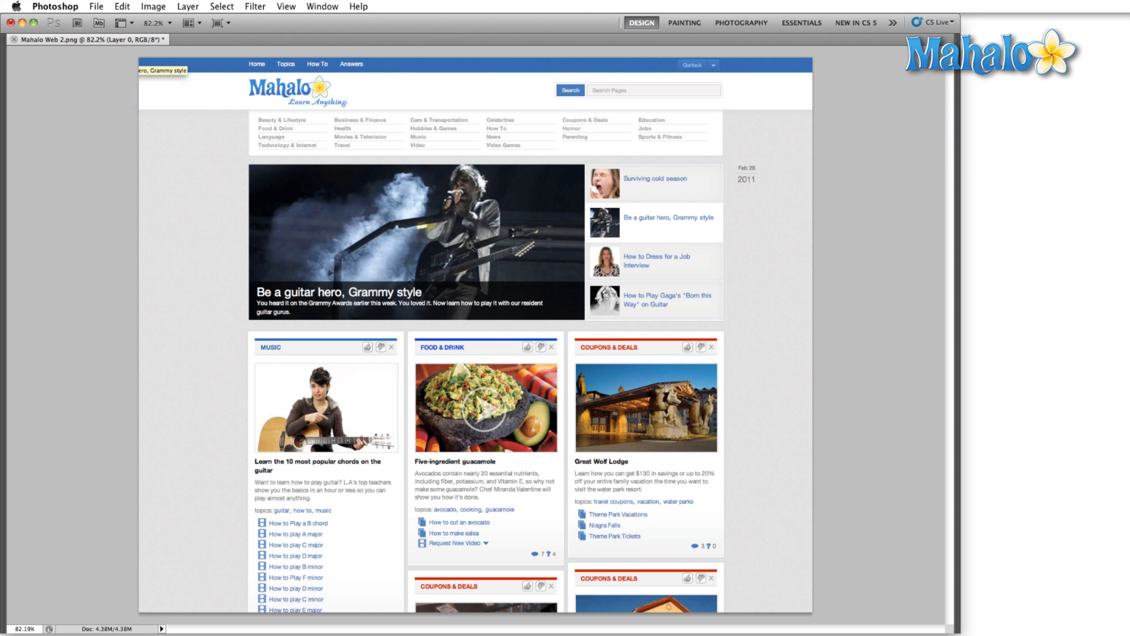
key("Tab")
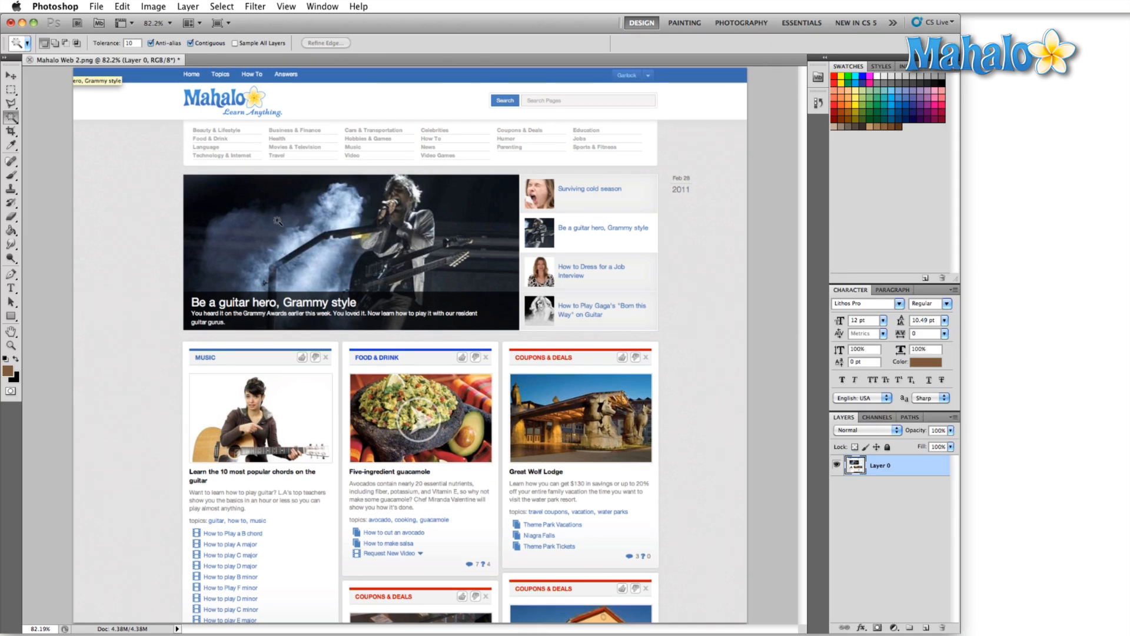
Switch to Full Screen Mode with Menu Bar, and hide and restore all the panels there
key("f")
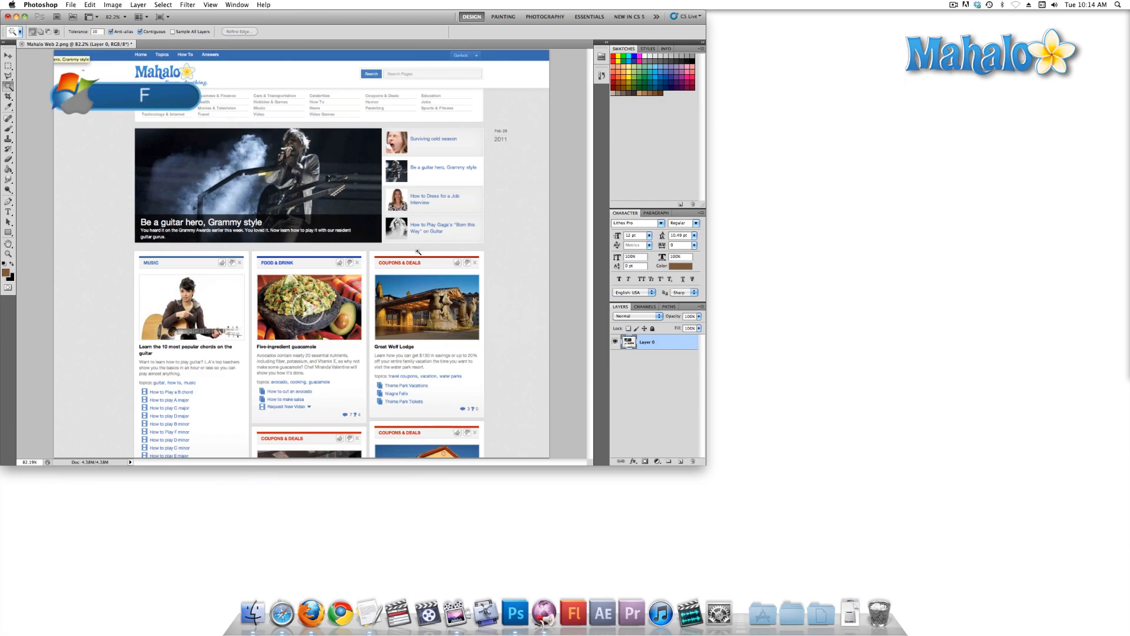
key("f")
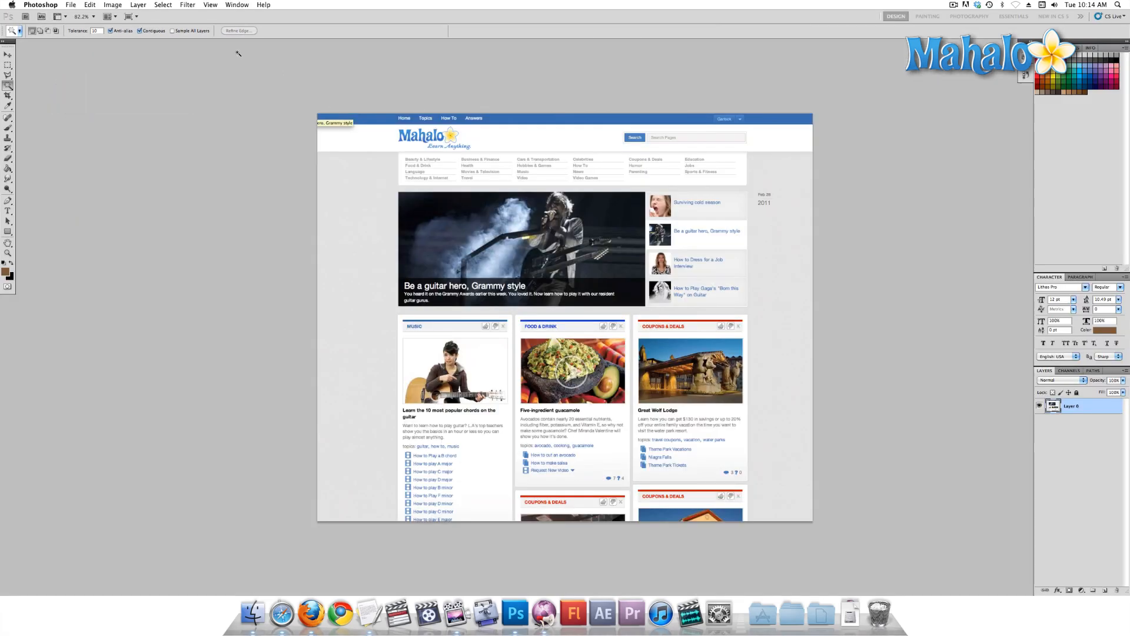
key("Tab")
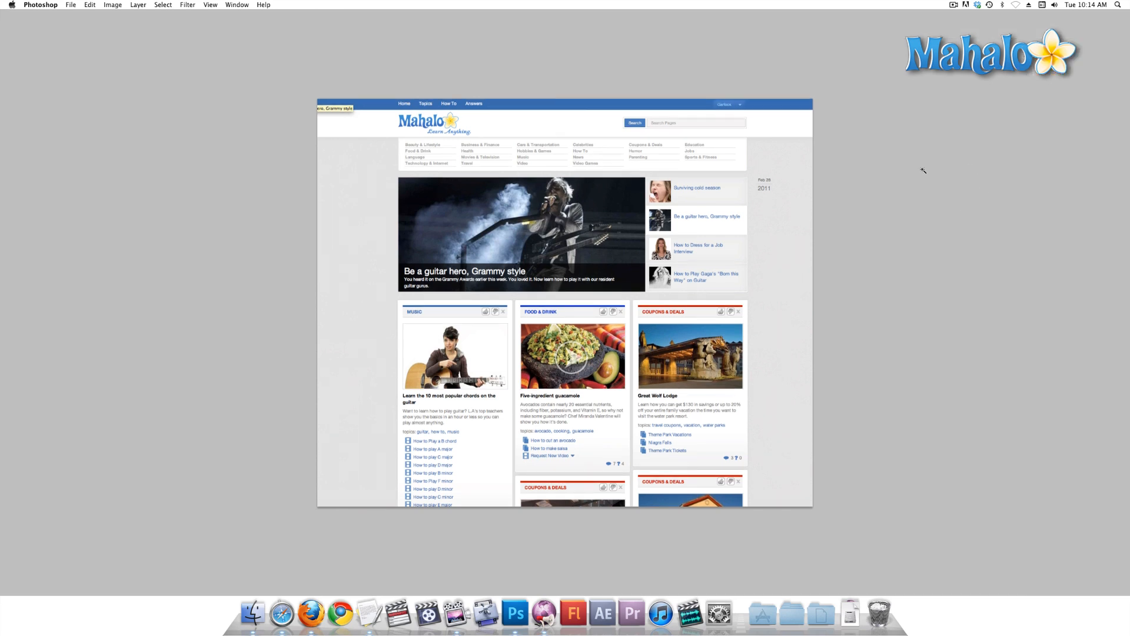
key("Tab")
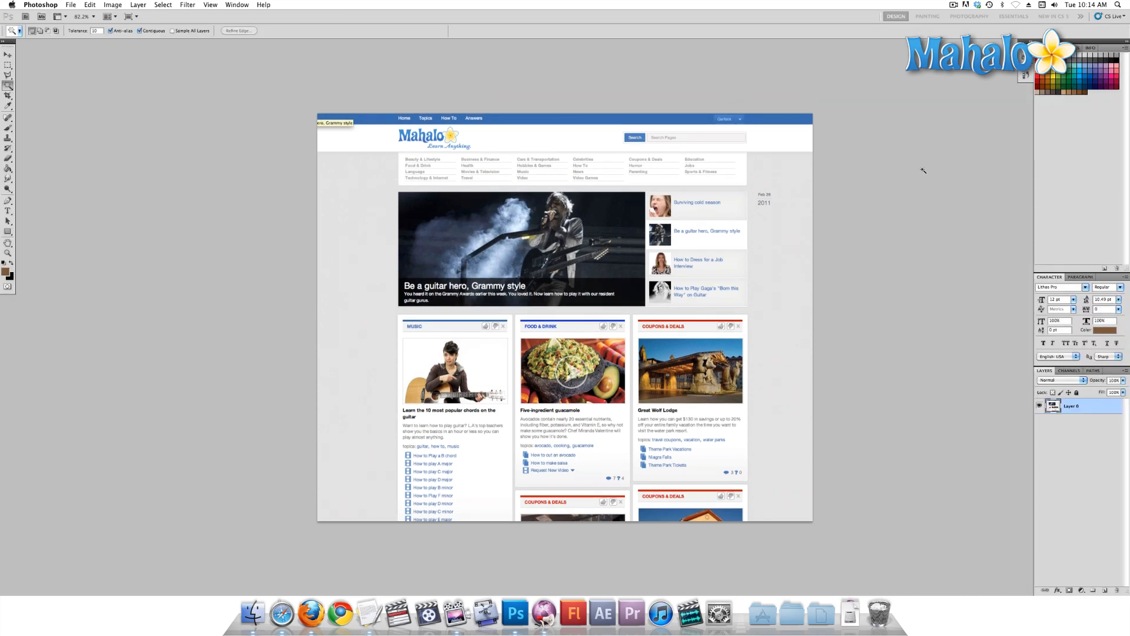
Switch to Full Screen Mode with the black background, and paint a brown zigzag stroke across the page with the Brush tool
key("f")
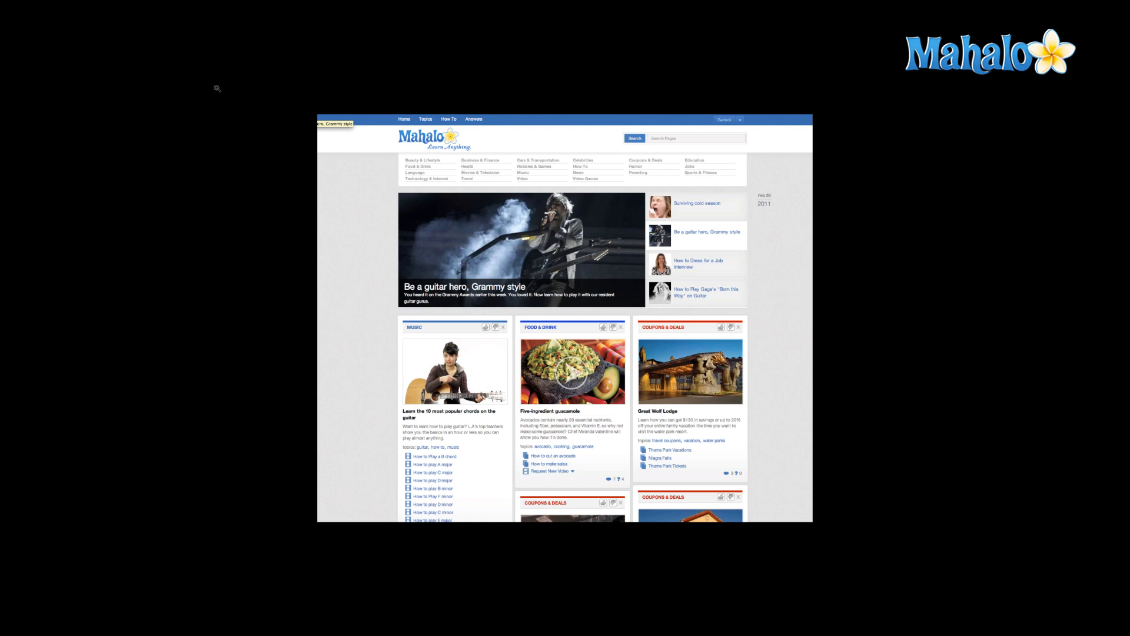
mouse_move(2, 63)
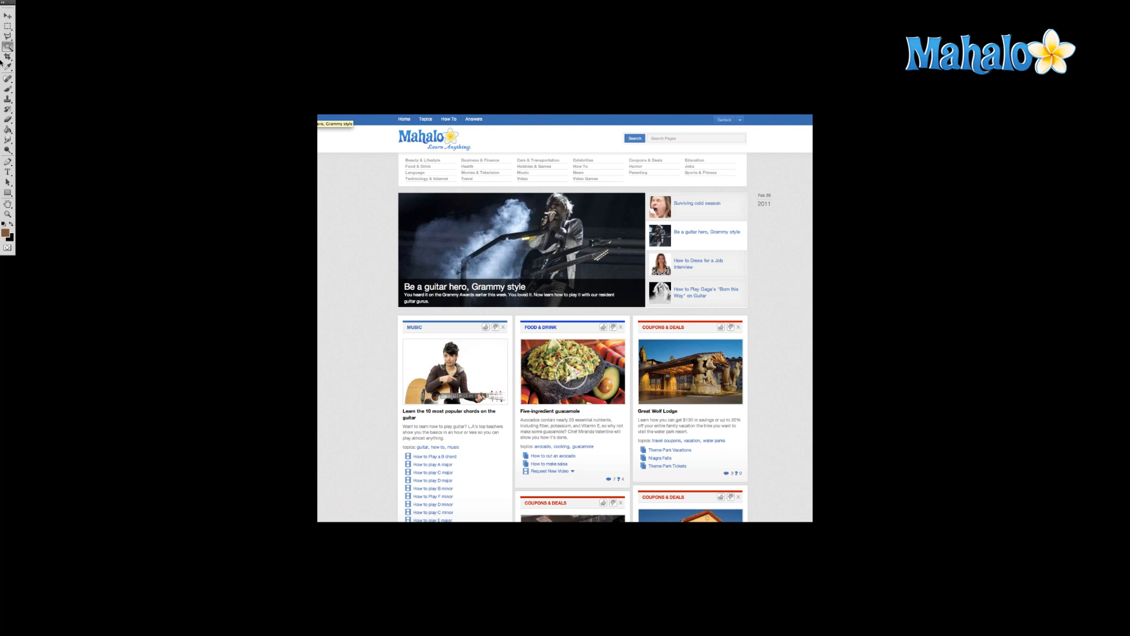
left_click(8, 90)
mouse_move(370, 325)
left_mouse_down()
mouse_move(666, 182)
mouse_move(712, 337)
mouse_move(874, 396)
mouse_move(933, 345)
left_mouse_up()
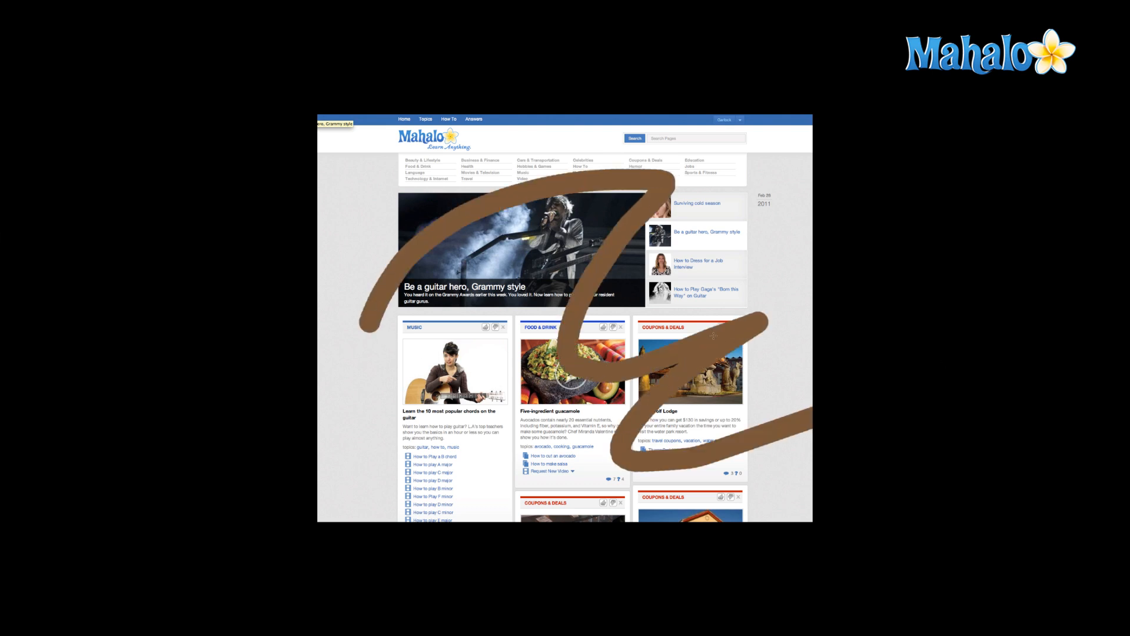
Return to the standard screen mode and switch the view to 100% and back to fitting the whole image
key("f")
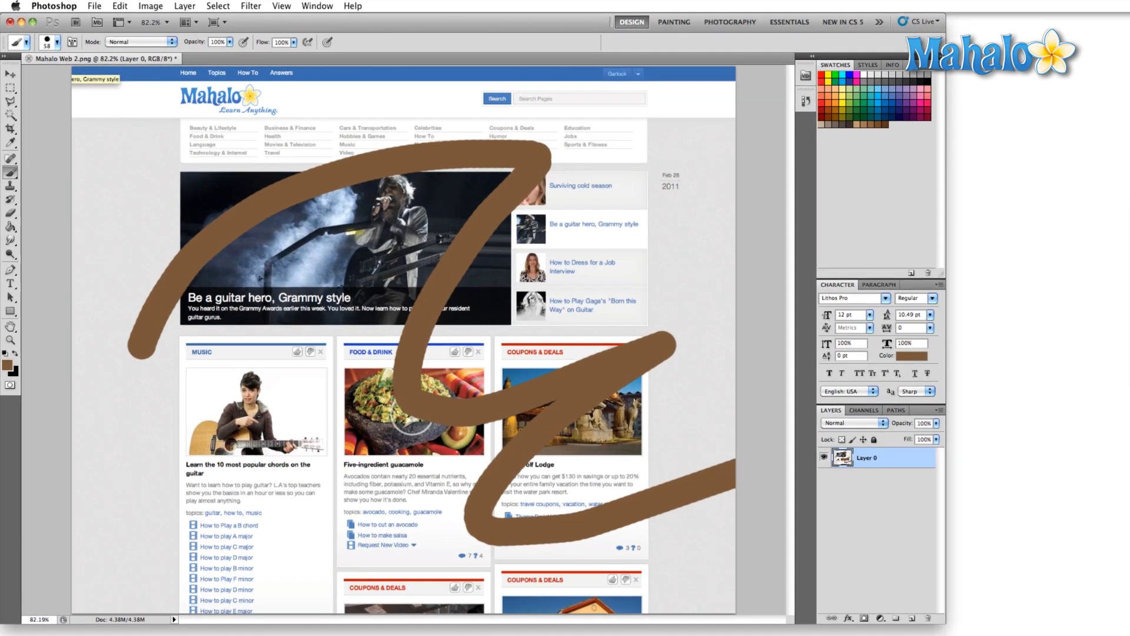
key("ctrl+1")
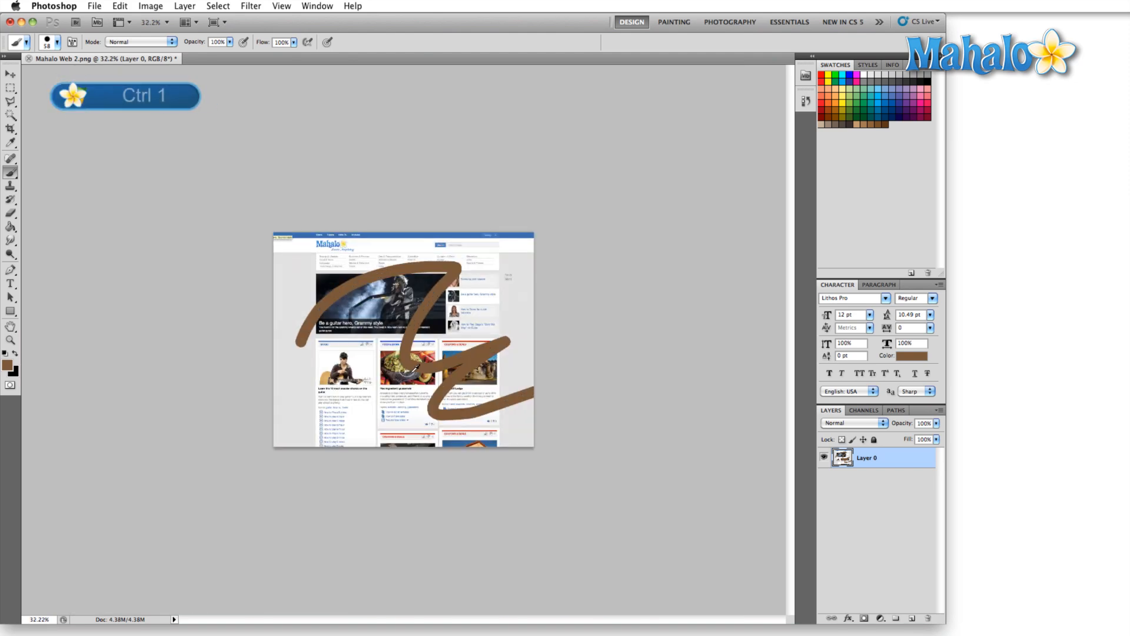
key("ctrl+1")
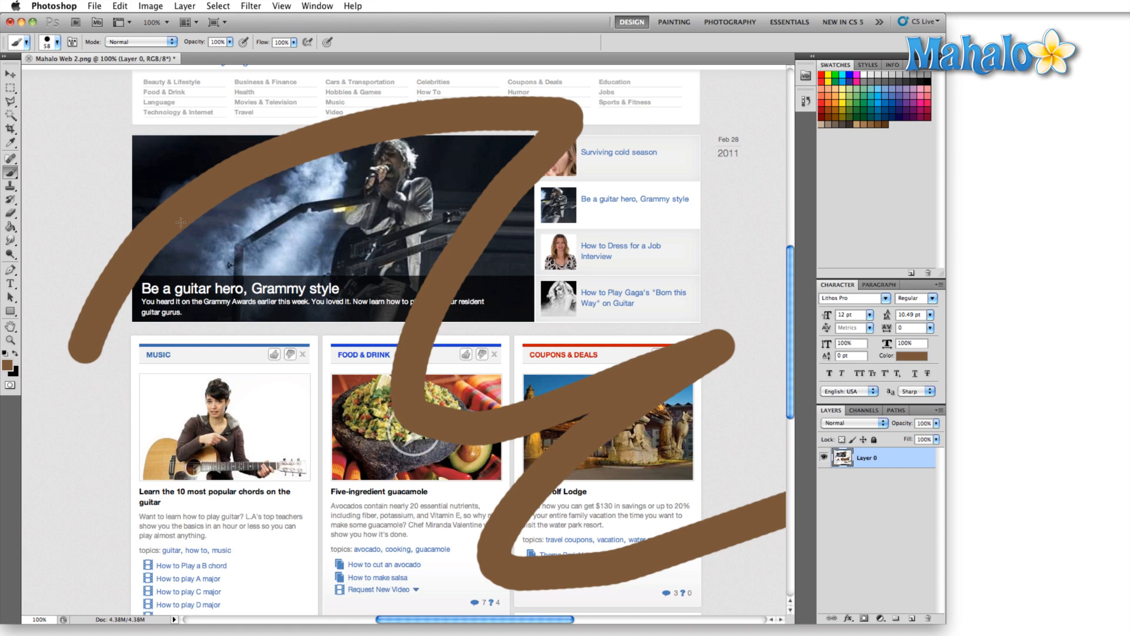
key("ctrl+0")
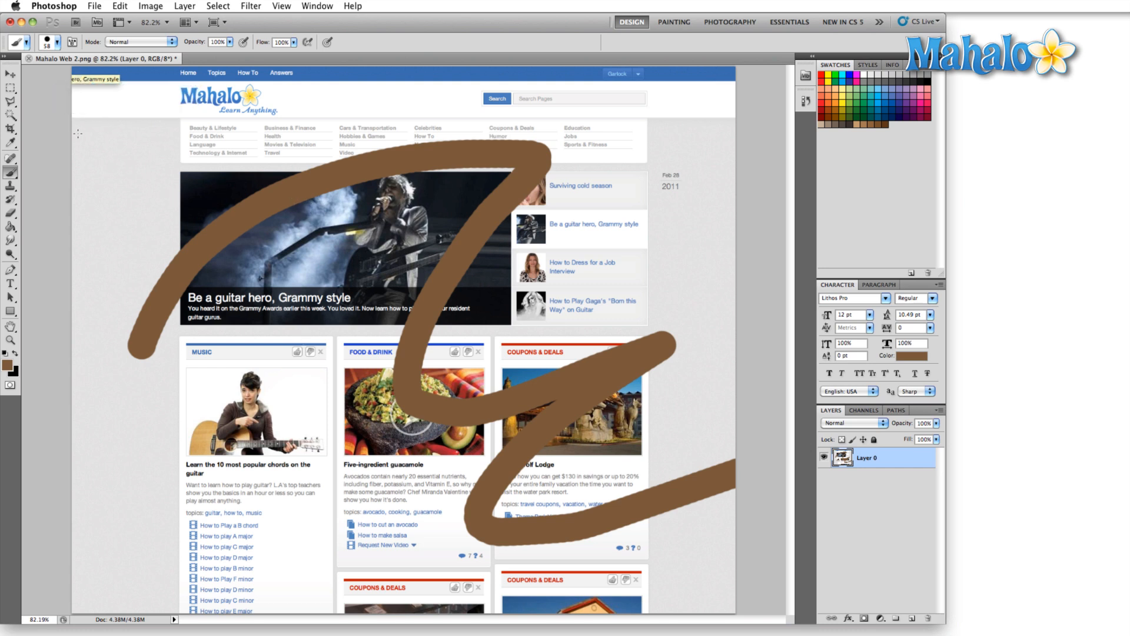
Paint several more brown brush strokes over the page, and toggle the last stroke off and on with Undo
mouse_move(203, 206)
left_mouse_down()
mouse_move(306, 158)
mouse_move(453, 353)
mouse_move(321, 465)
left_mouse_up()
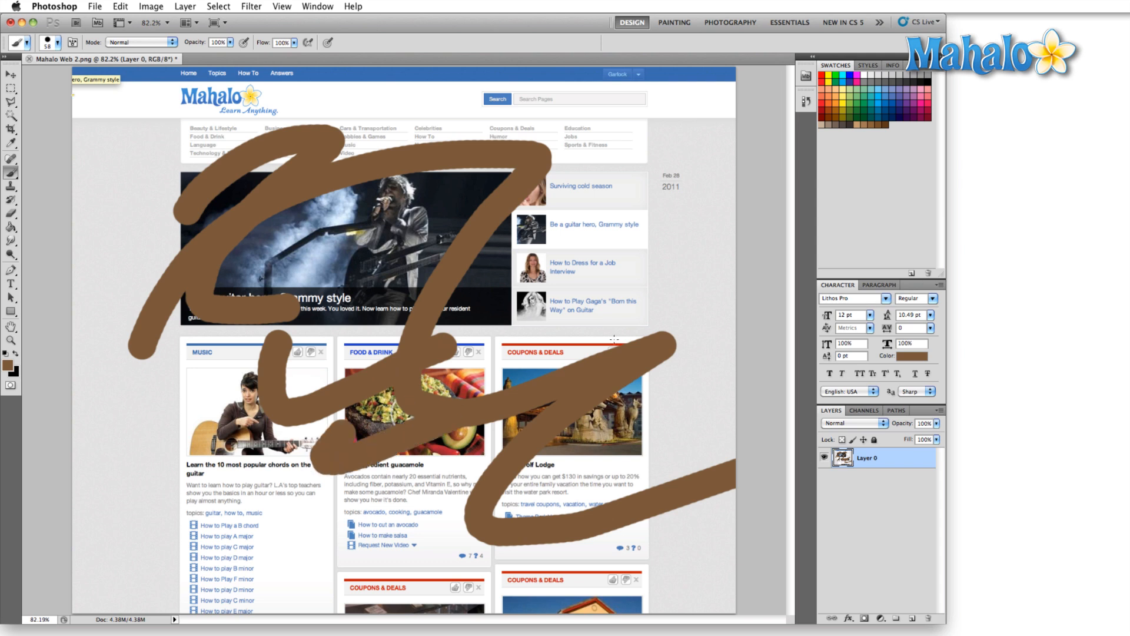
key("ctrl+z")
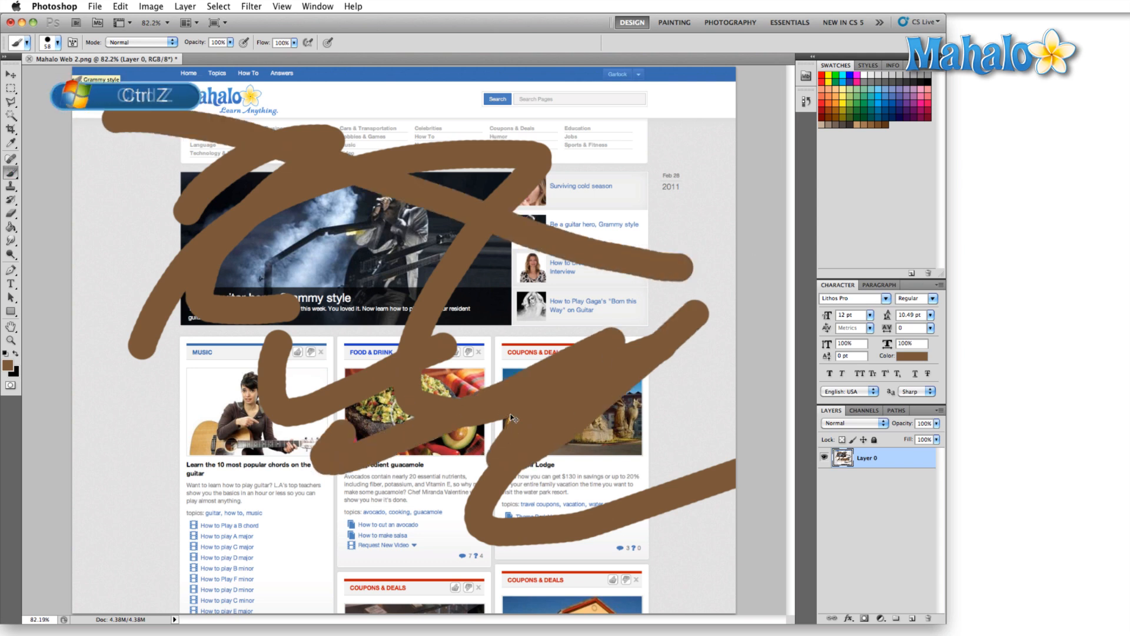
key("super+z")
key("super+z")
key("super+z")
key("super+z")
key("super+z")
key("super+z")
key("super+z")
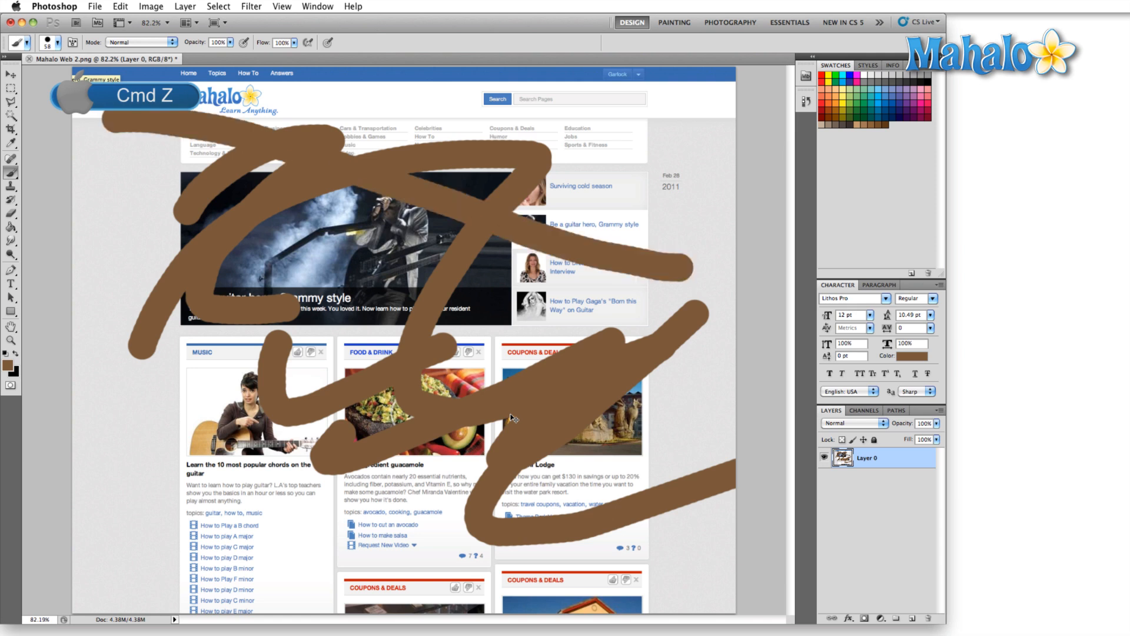
key("super+z")
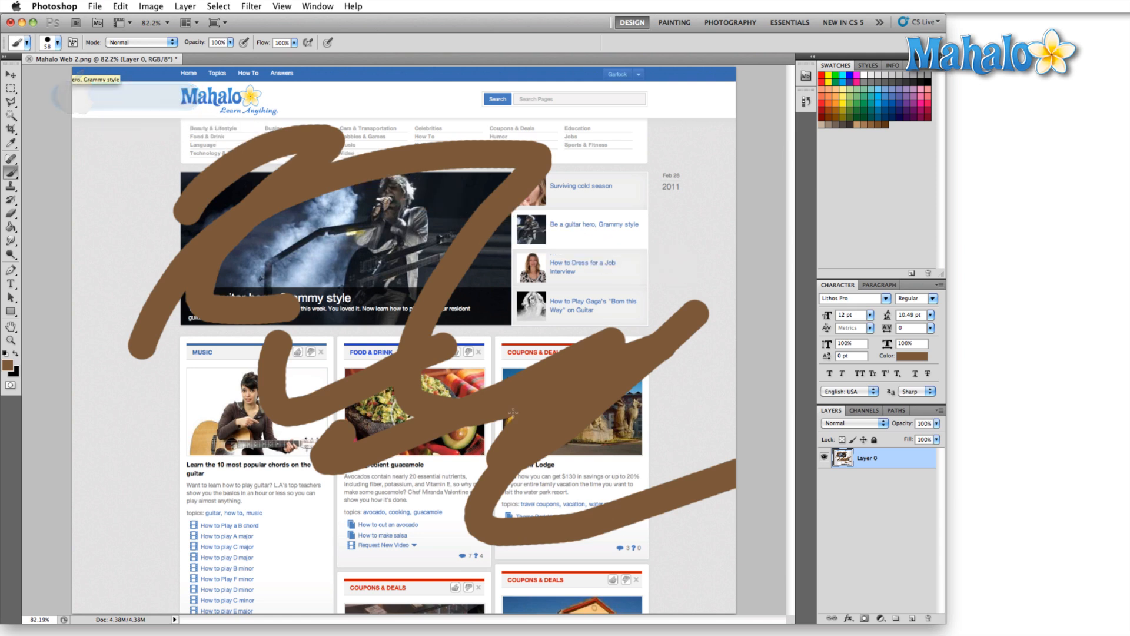
Step backward through the history to remove the newly added brown strokes one by one
key("ctrl+alt+z")
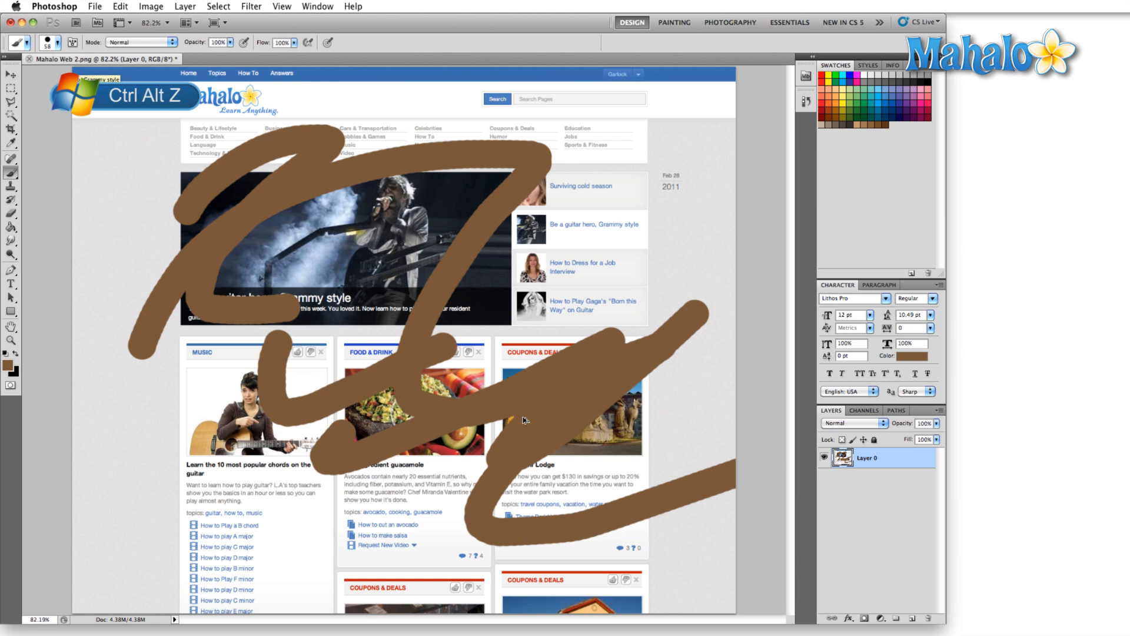
key("alt+super+z")
key("alt+super+z")
key("alt+super+z")
key("alt+super+z")
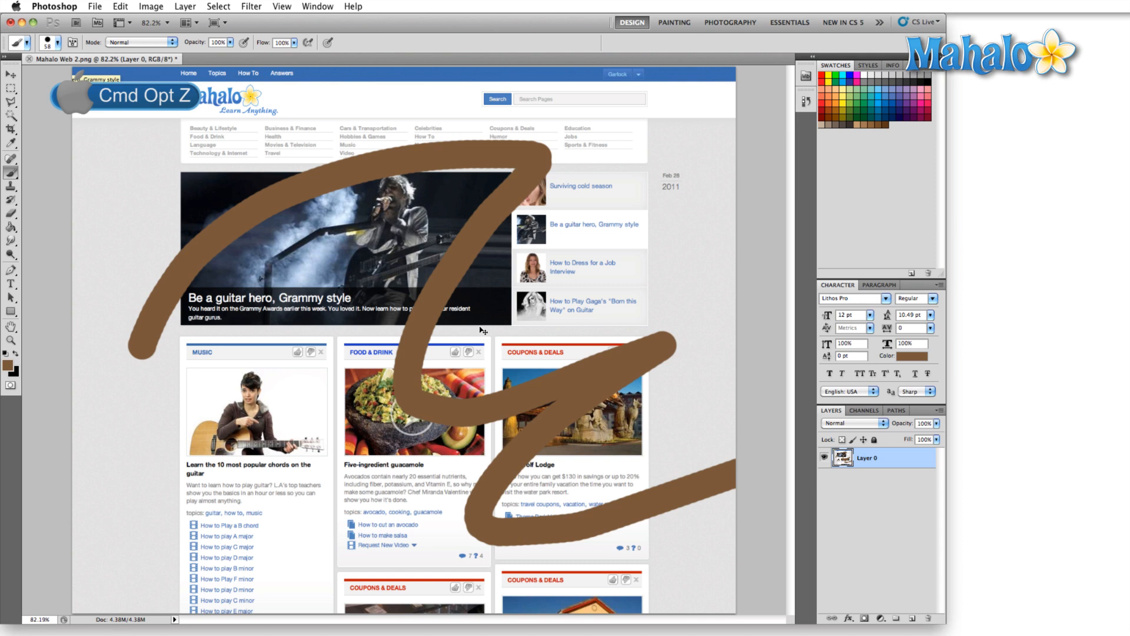
Step forward through the history to restore the removed brush strokes one by one
key("ctrl+shift+z")
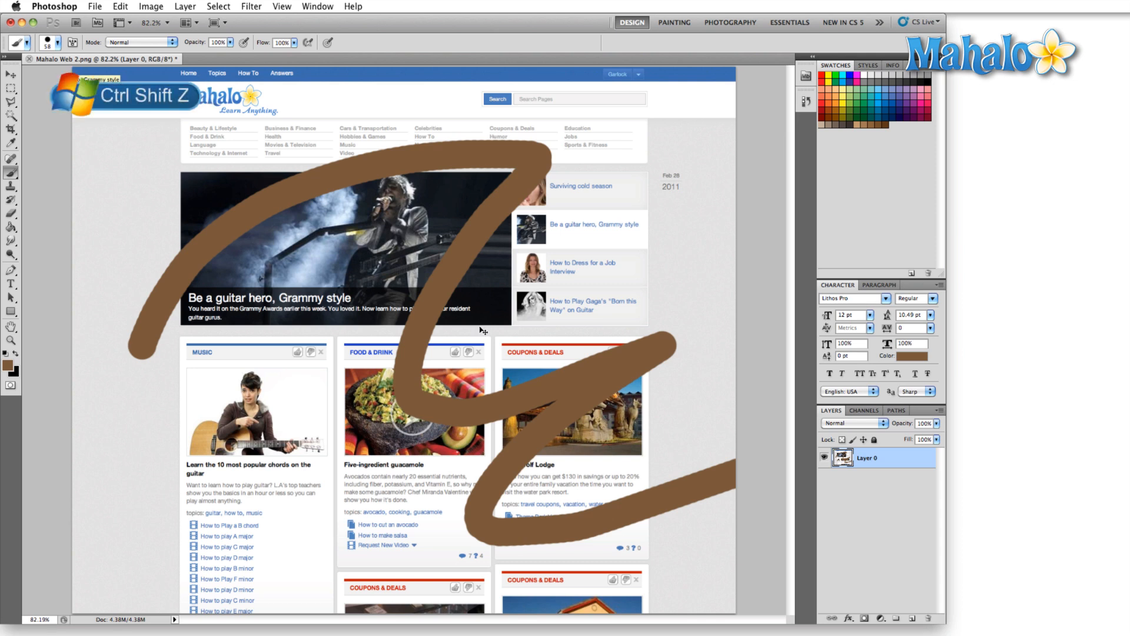
key("super+shift+z")
key("super+shift+z")
key("super+shift+z")
key("super+shift+z")
key("super+shift+z")
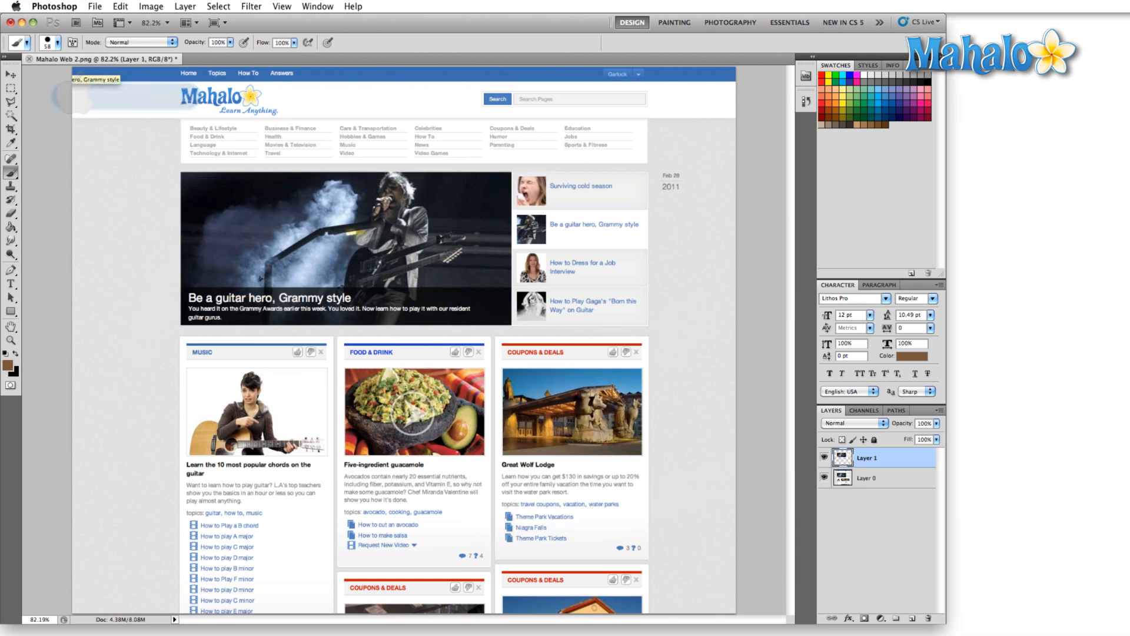
Try rotating the guitar banner on Layer 1 about 33.4° and stretching its height to about 115% with Free Transform, and undo it
key("m")
key("super+t")
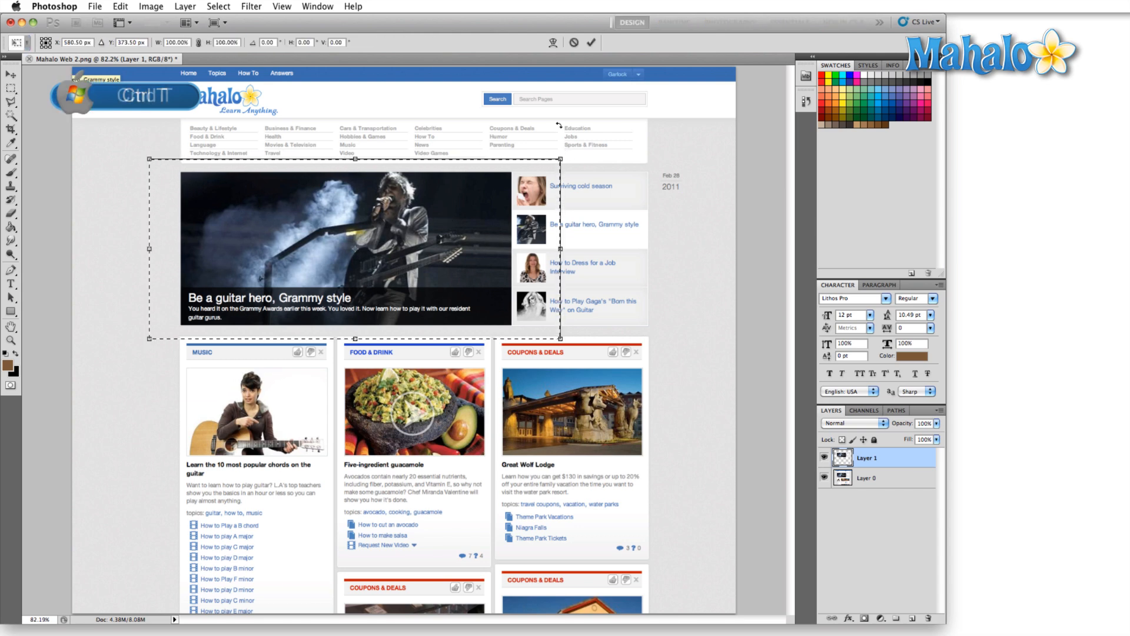
left_click_drag(558, 125, 335, 229)
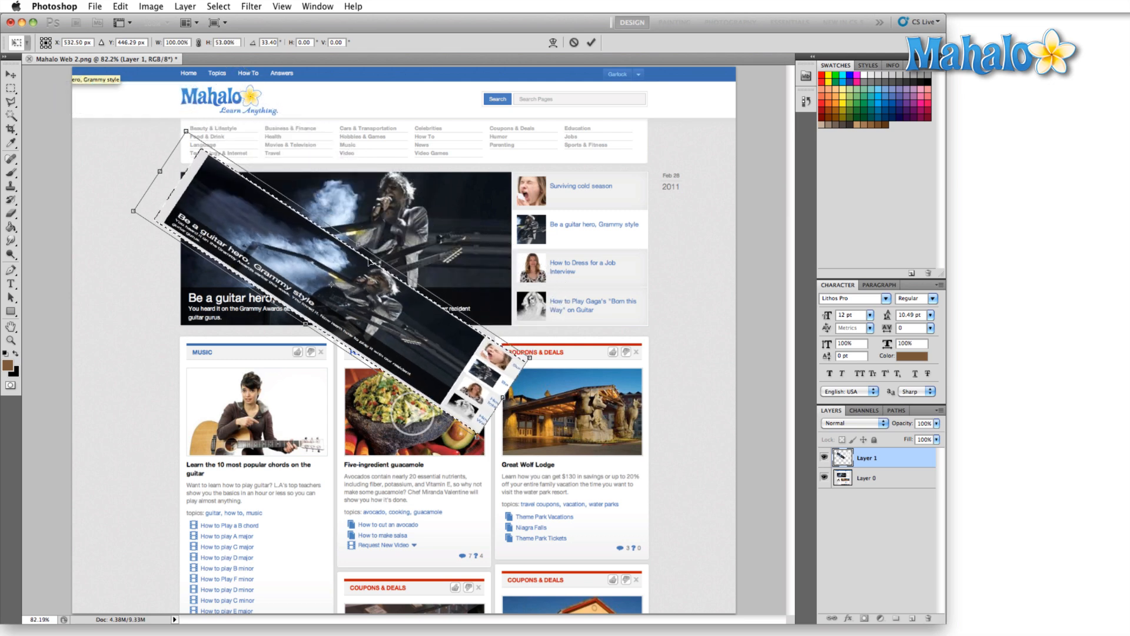
left_click_drag(530, 358, 603, 269)
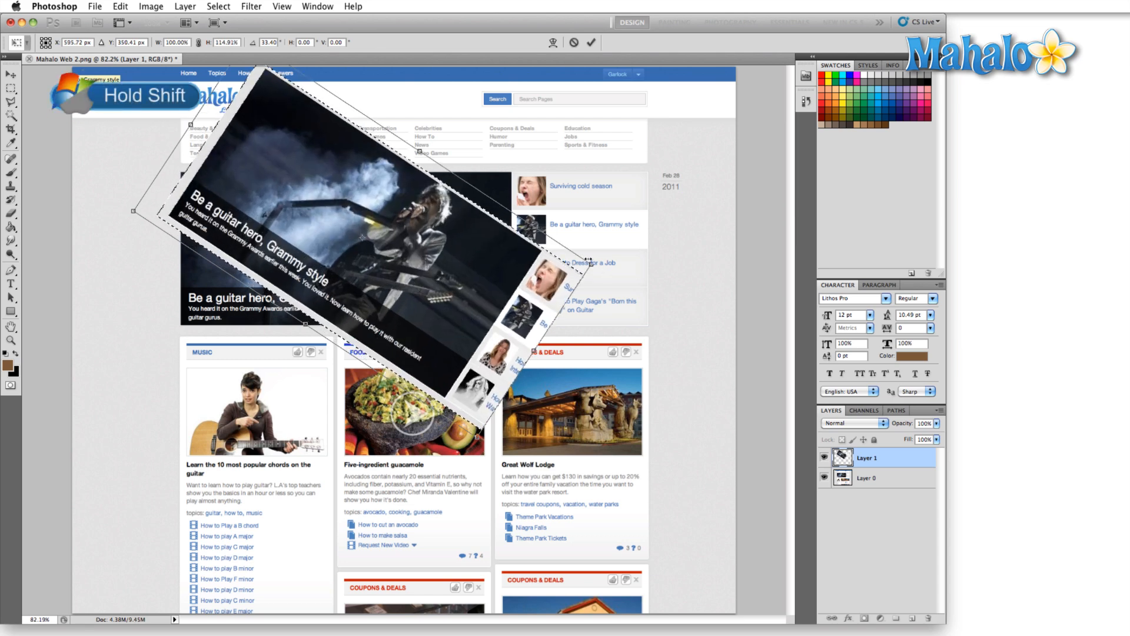
key("Return")
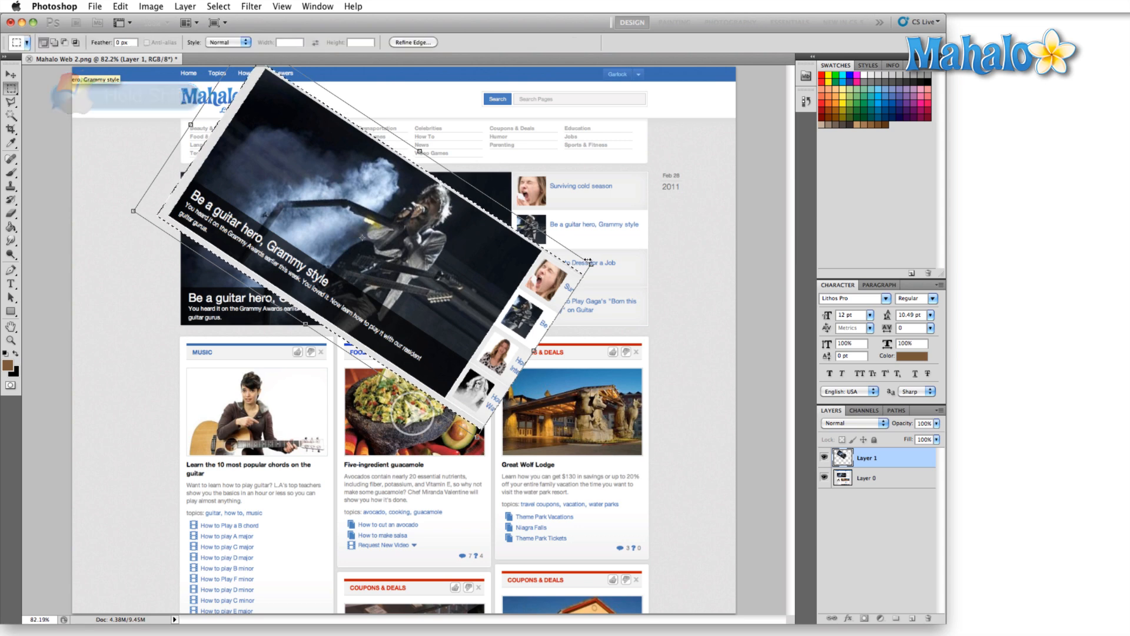
key("super+z")
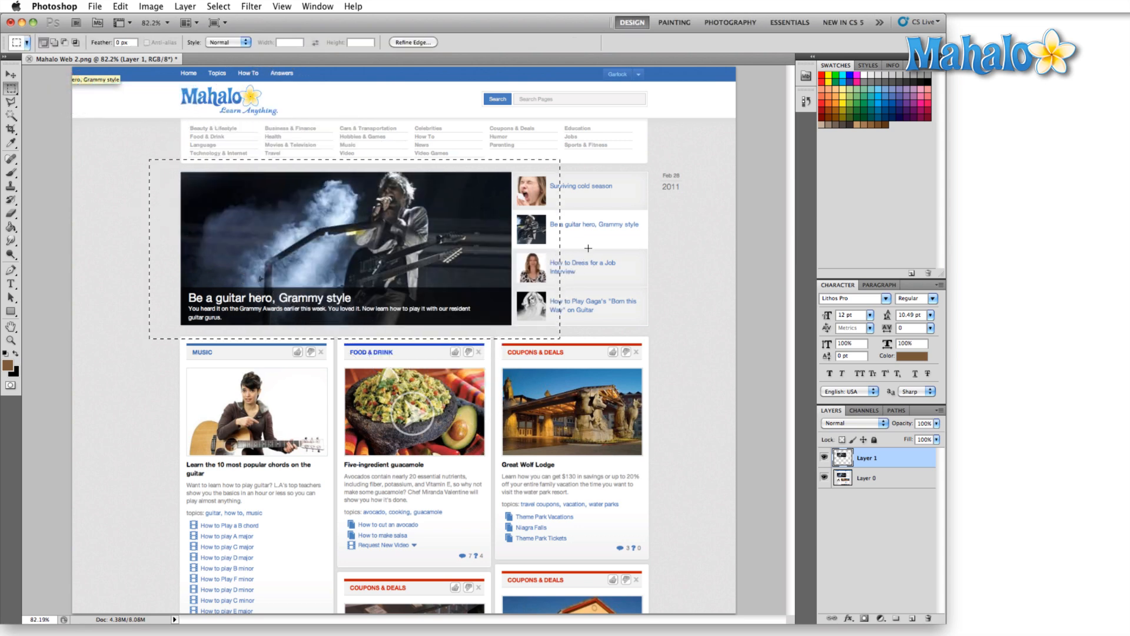
Scale the guitar banner on Layer 1 proportionally to about 109.5% with Free Transform and apply it
key("super+t")
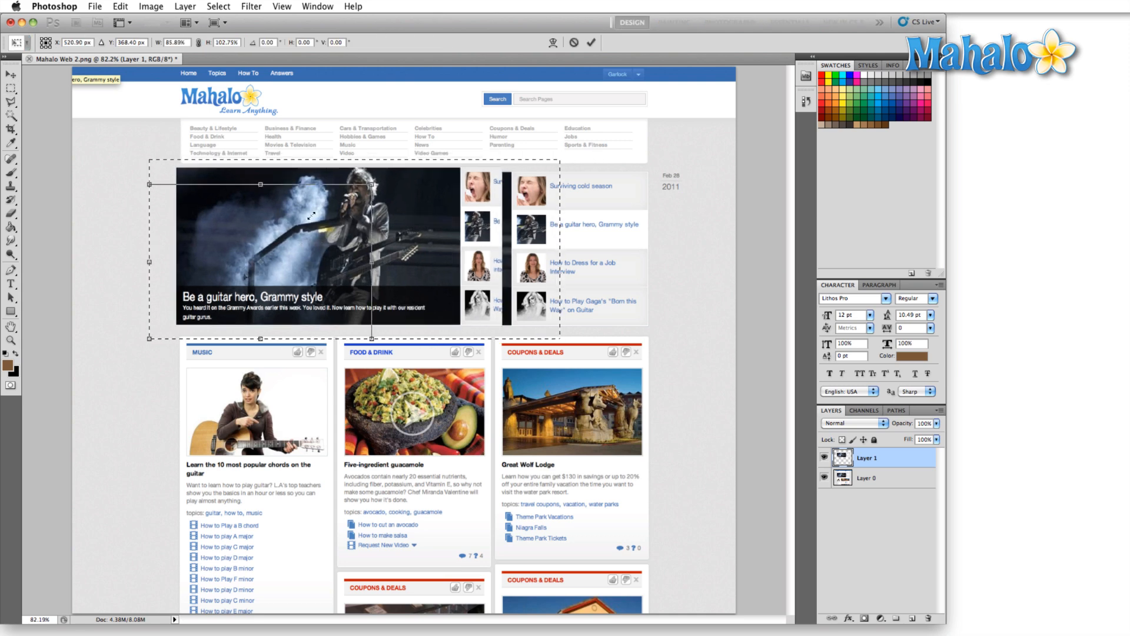
left_click_drag(698, 182, 520, 126)
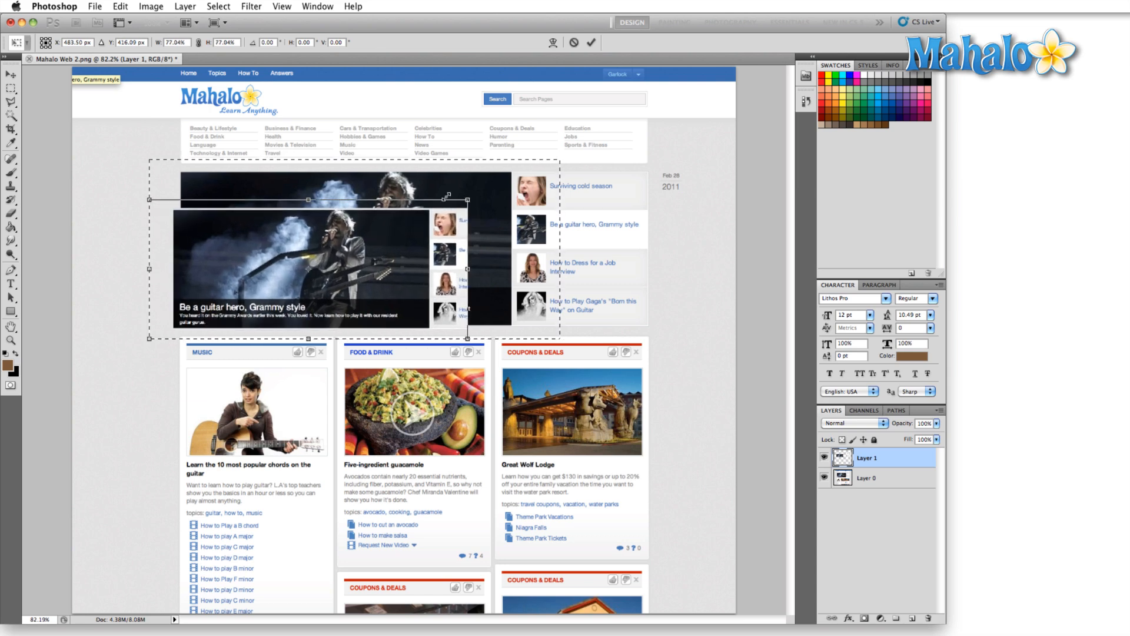
left_click_drag(254, 161, 599, 143)
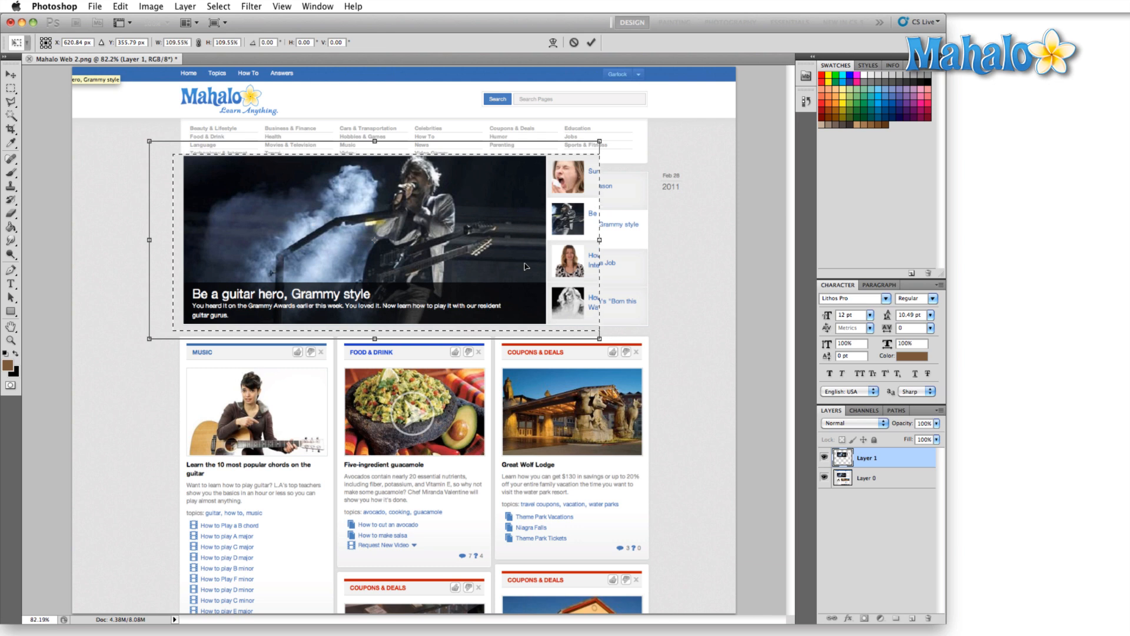
key("Return")
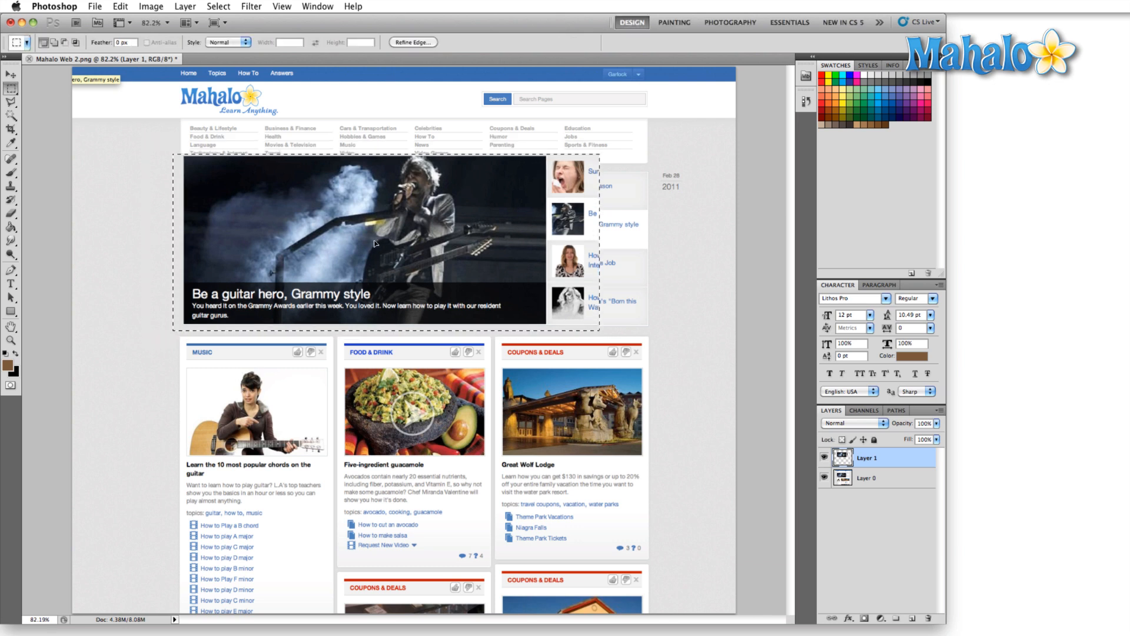
Move the enlarged banner slightly down and right over the original, and paint straight brown strokes crossing on it with the Brush tool
key("v")
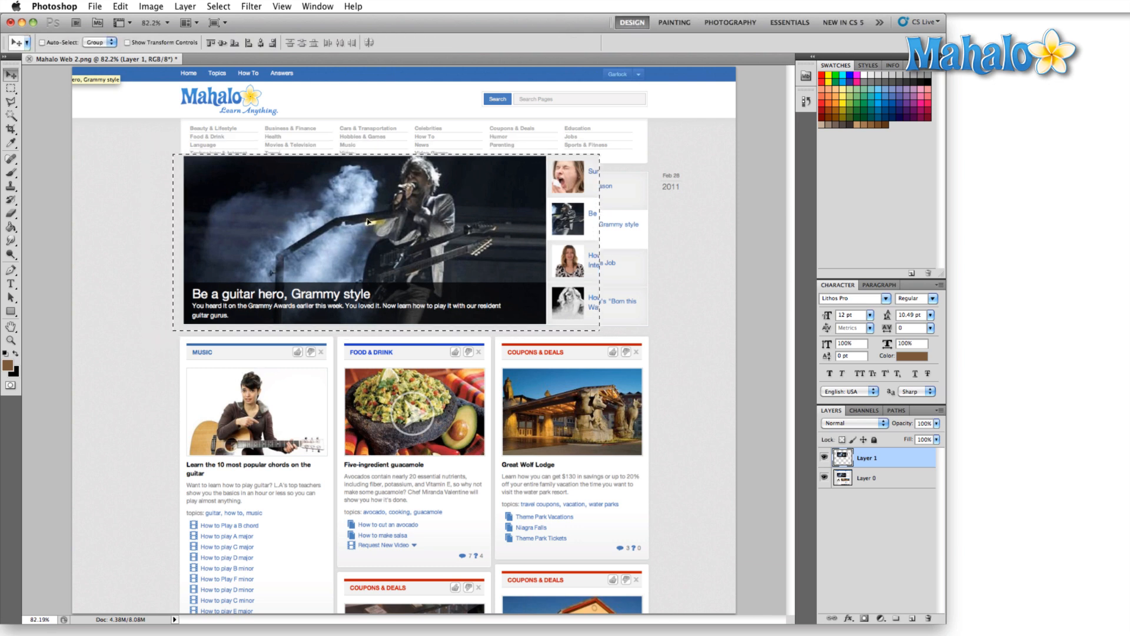
left_click_drag(385, 215, 509, 274)
left_click_drag(544, 228, 407, 229)
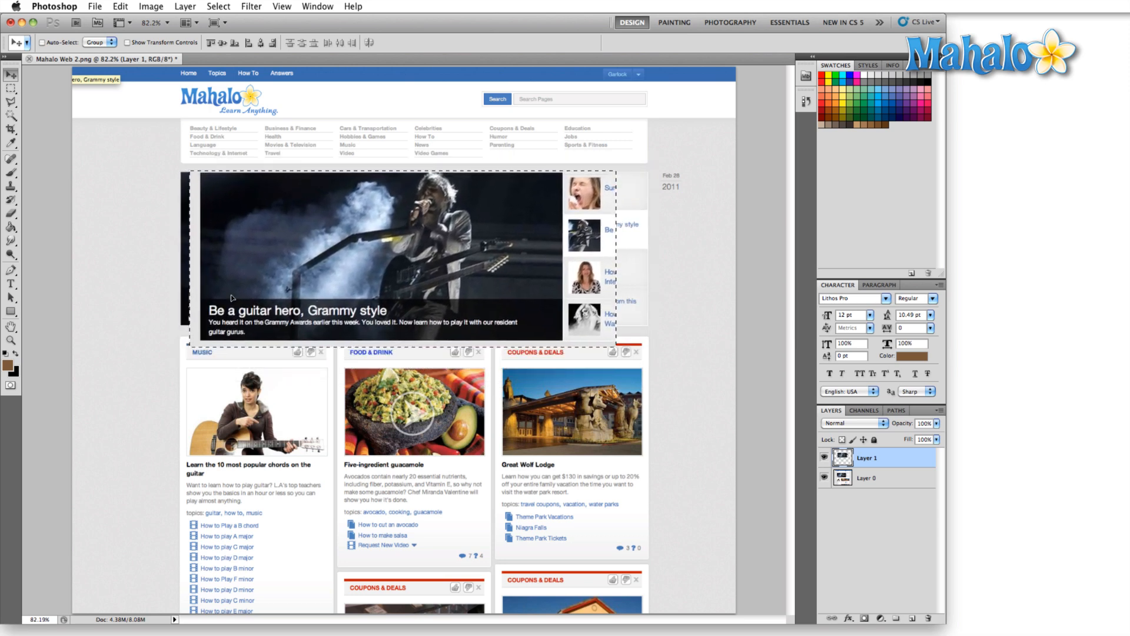
left_click(11, 173)
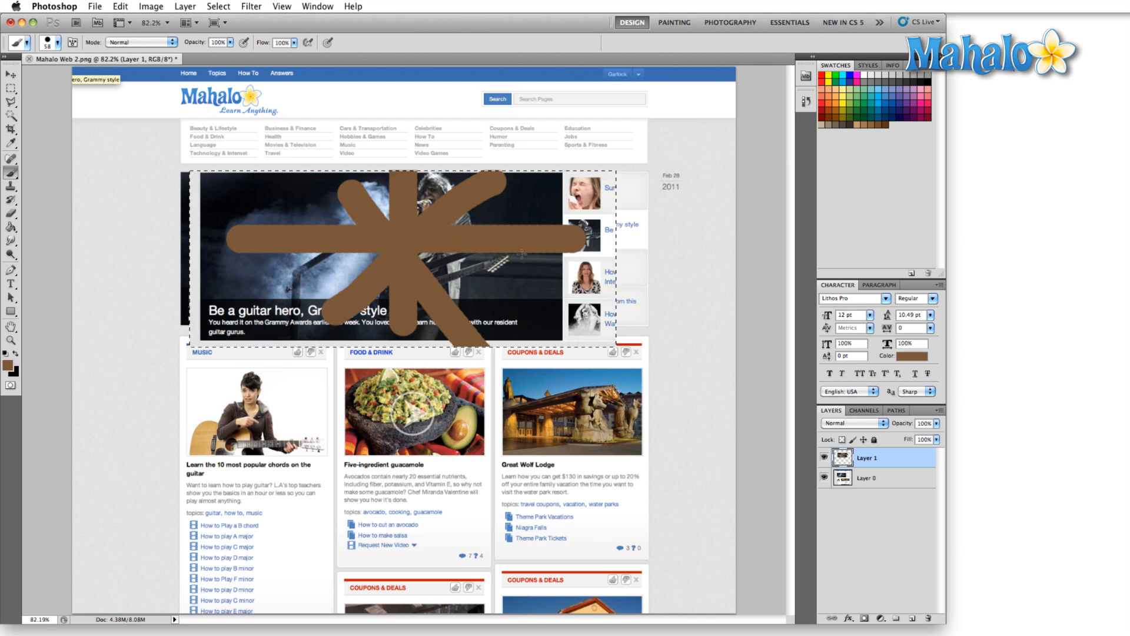
Try moving and duplicating the painted banner with the Move tool, and step back in the history until the rising diagonal stroke is removed
key("v")
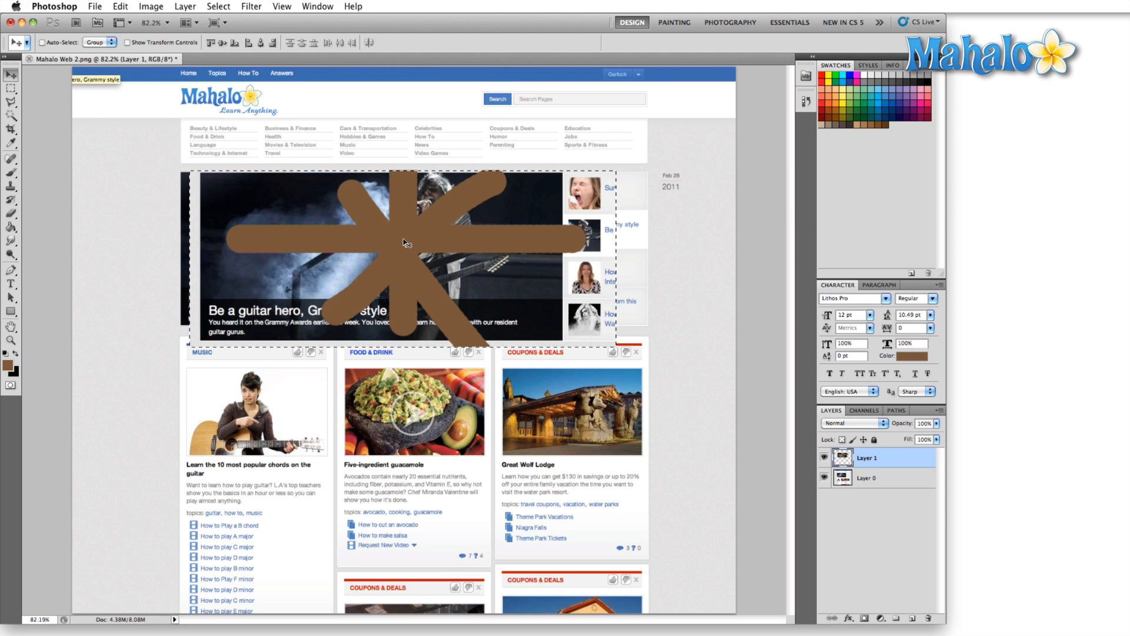
left_click_drag(404, 240, 402, 273)
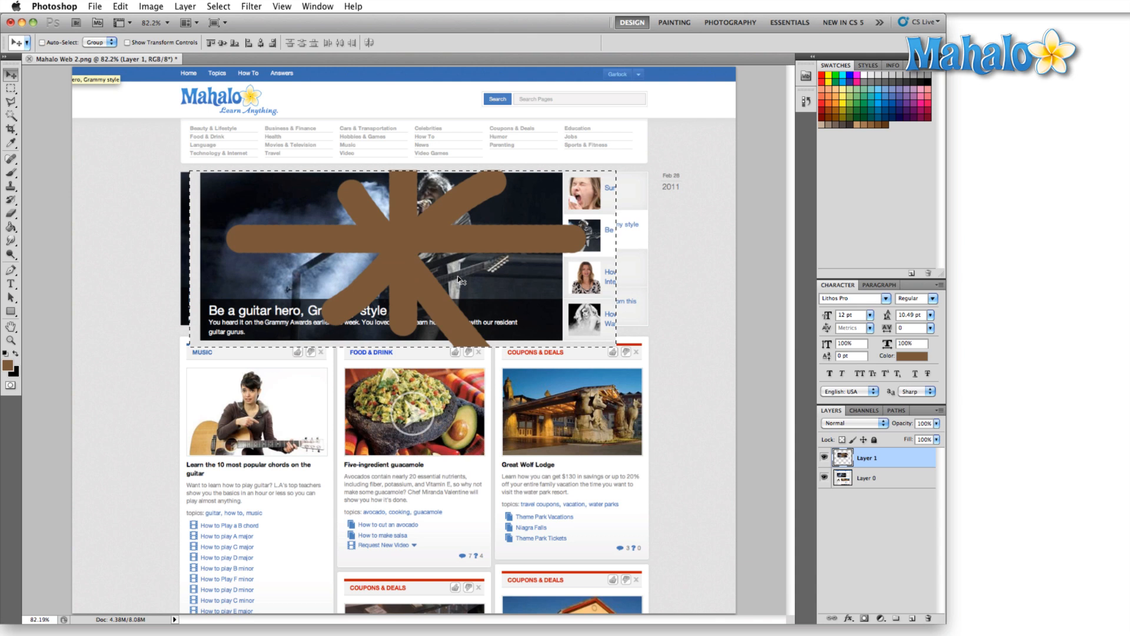
key("alt")
left_click_drag(412, 234, 586, 314)
key("super+alt+z")
key("super+alt+z")
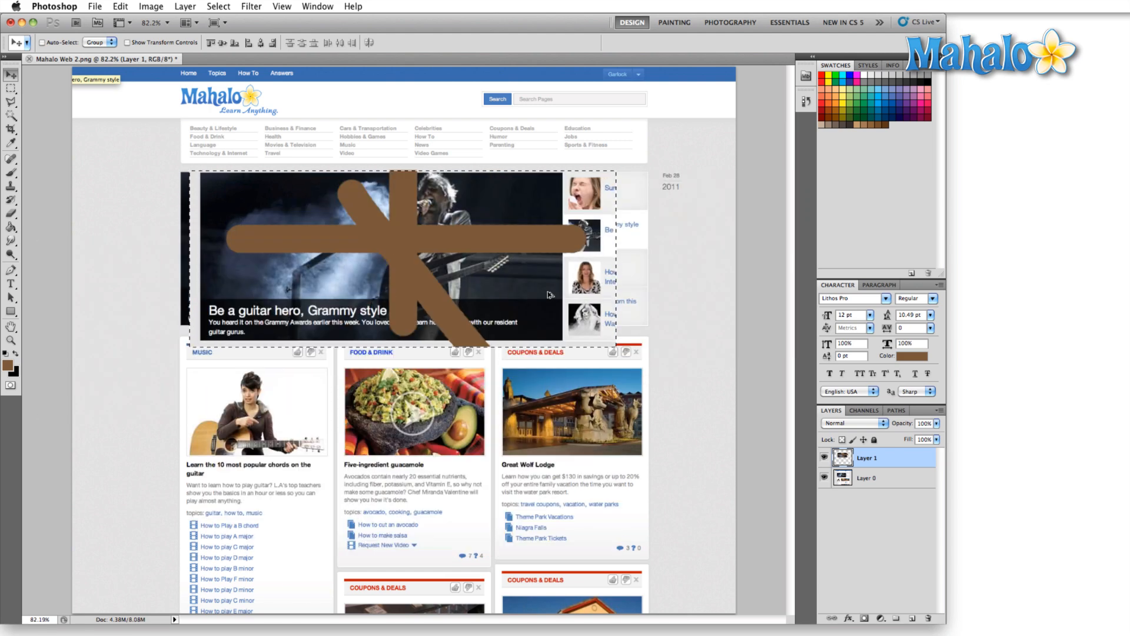
Sample a light blue foreground colour from the smoke in the banner photo while using the Brush tool
scroll(550, 294, "up", 1)
scroll(550, 295, "up", 2)
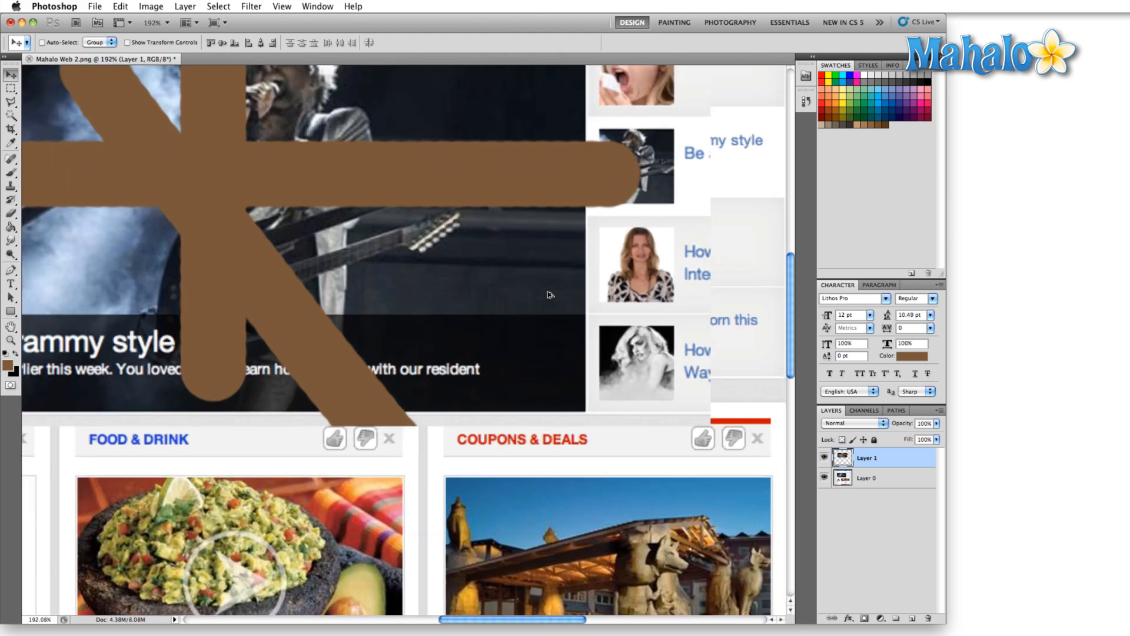
scroll(550, 294, "down", 3)
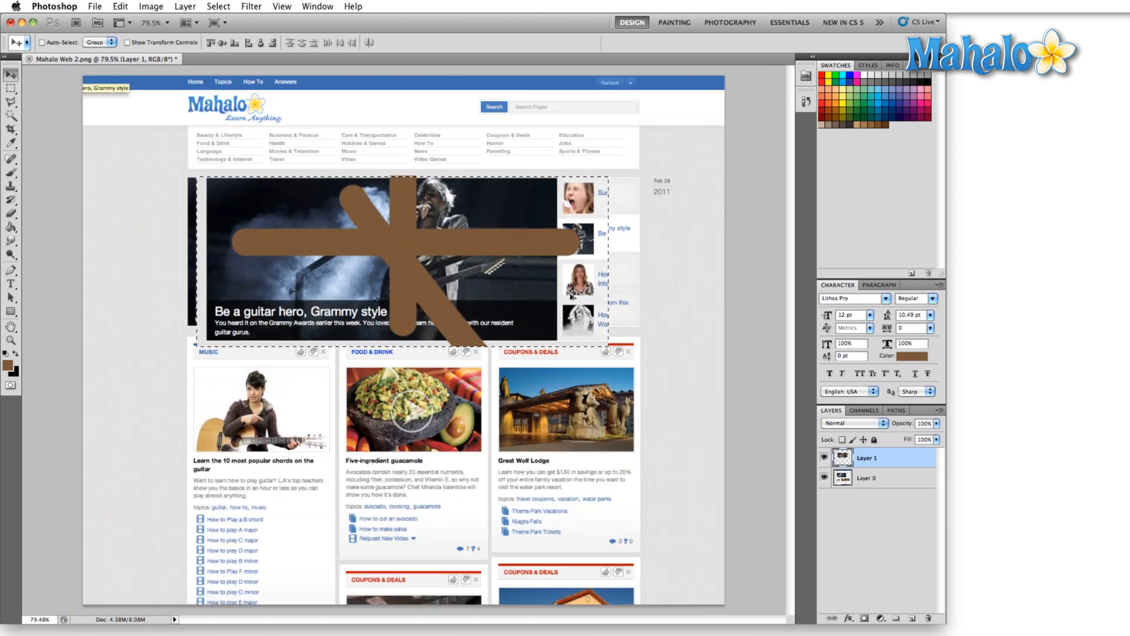
key("b")
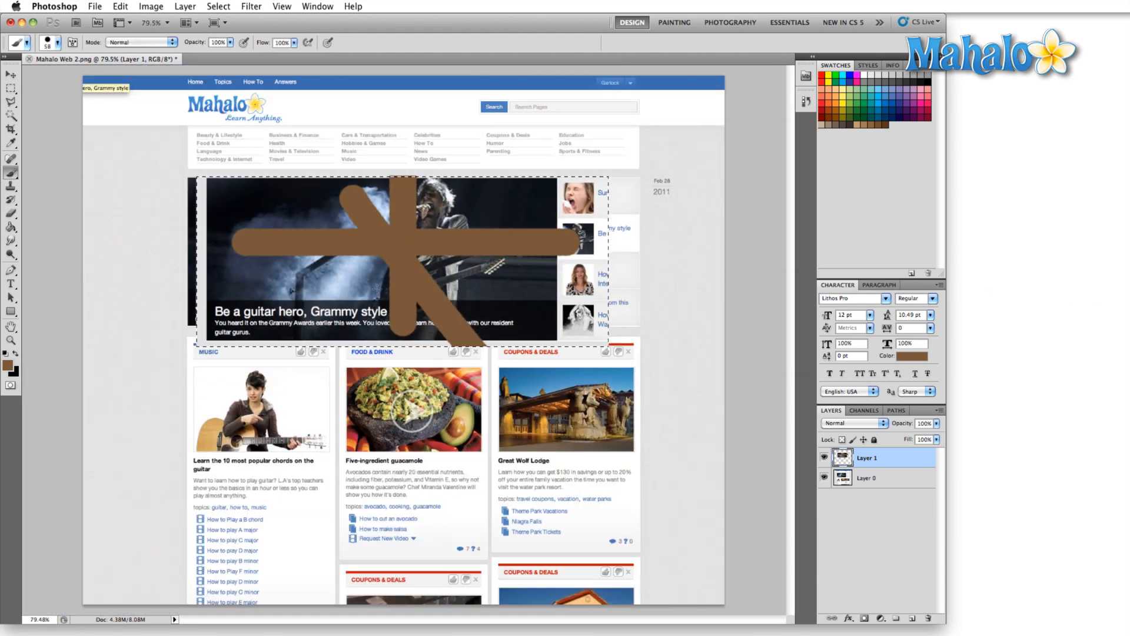
left_click(332, 277, "alt")
left_click_drag(364, 275, 351, 263)
Rotate the painted banner selection about 21.6° clockwise with Free Transform, apply it, and keep the Brush tool active
key("ctrl+t")
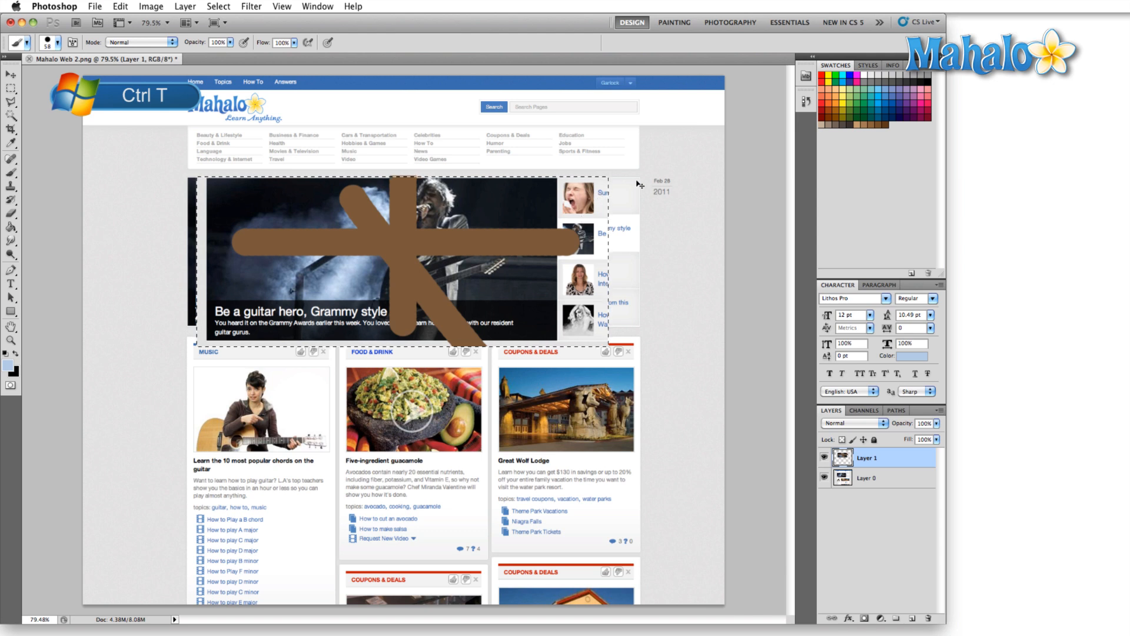
key("super+t")
left_click_drag(638, 231, 620, 455)
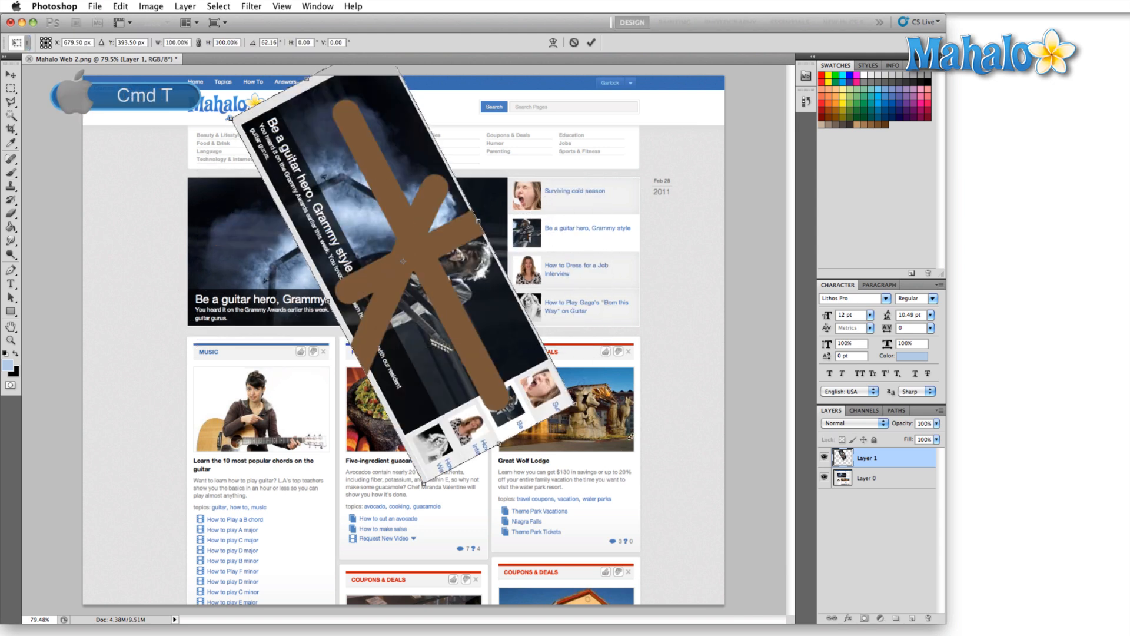
key("KP_Enter")
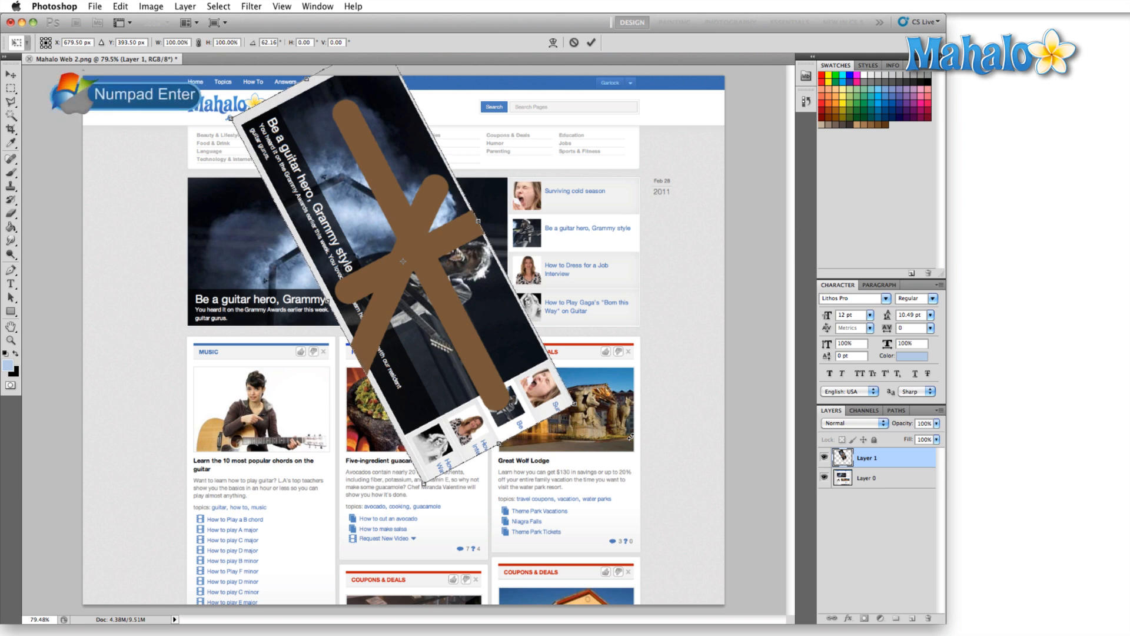
left_click_drag(631, 437, 607, 248)
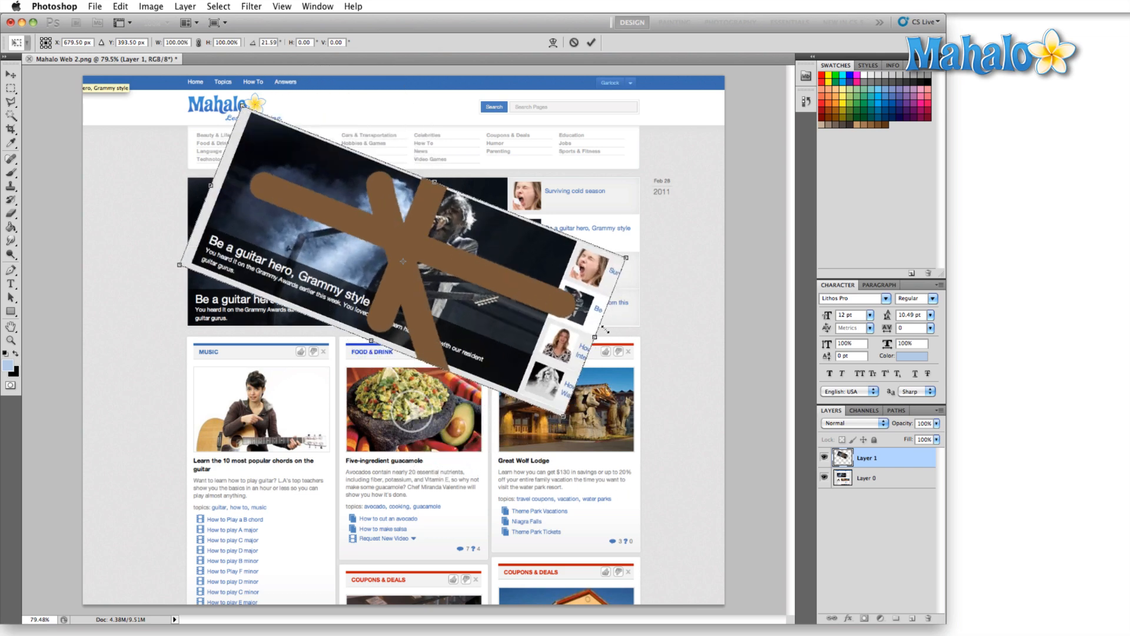
key("Return")
key("b")
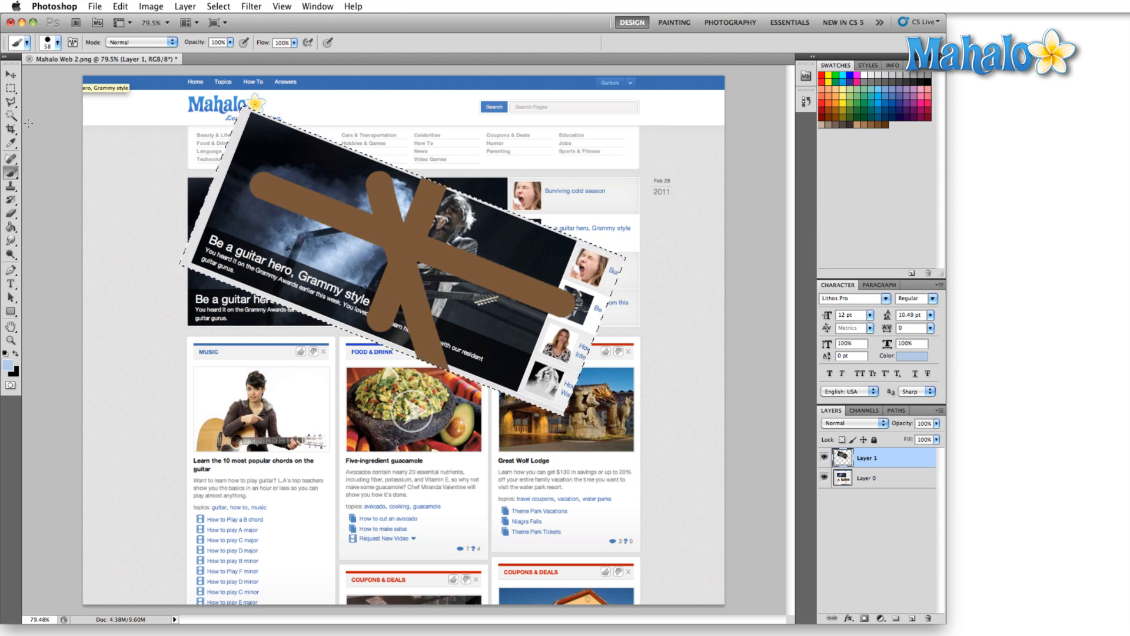
Add the text line "aosdyfaosifoiaysfyi" with the Type tool near the page's left margin and move it to beside the banner
key("t")
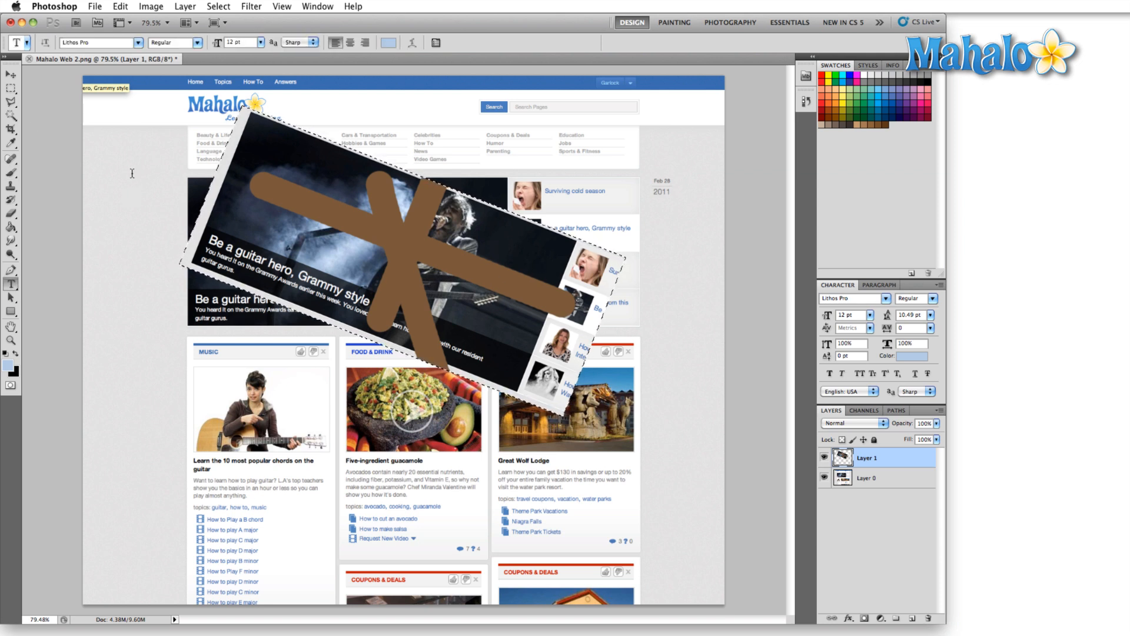
left_click(143, 137)
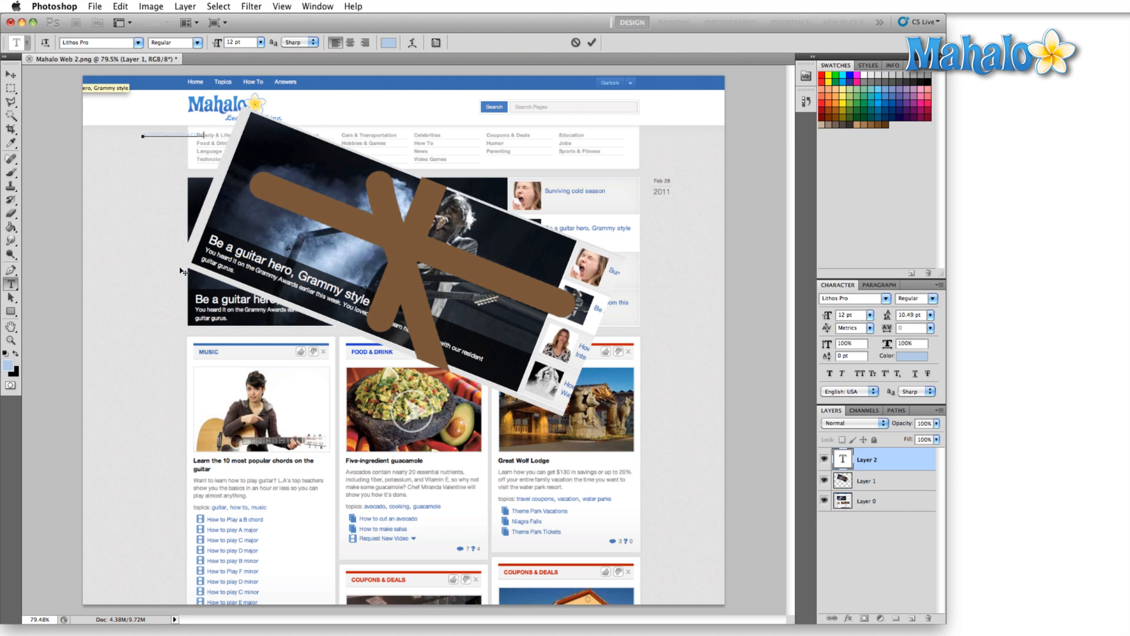
key("ctrl+Return")
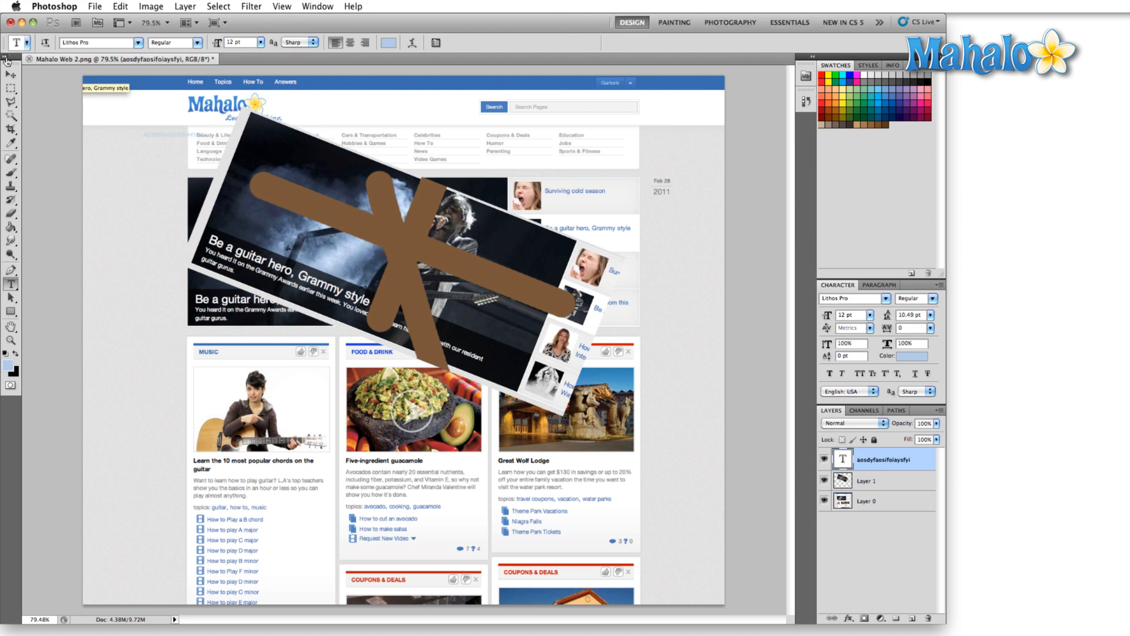
left_click(11, 75)
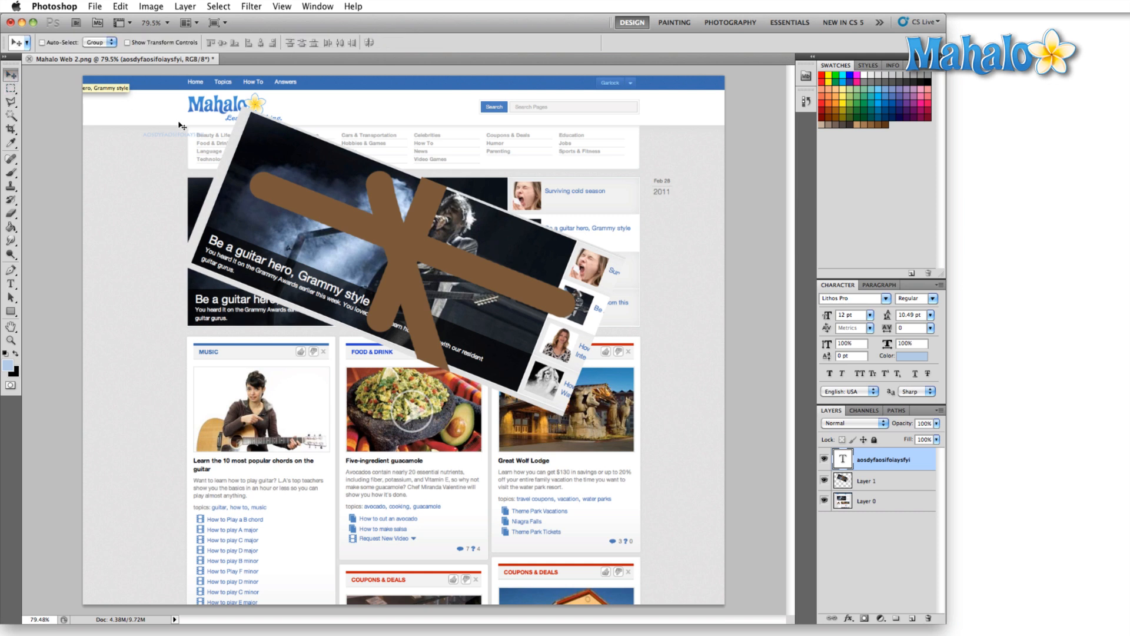
left_click_drag(153, 178, 152, 187)
Insert extra letters in the middle of the text line so it reads "aosdyfwerwersifoiaysfyi", and commit the edit
key("t")
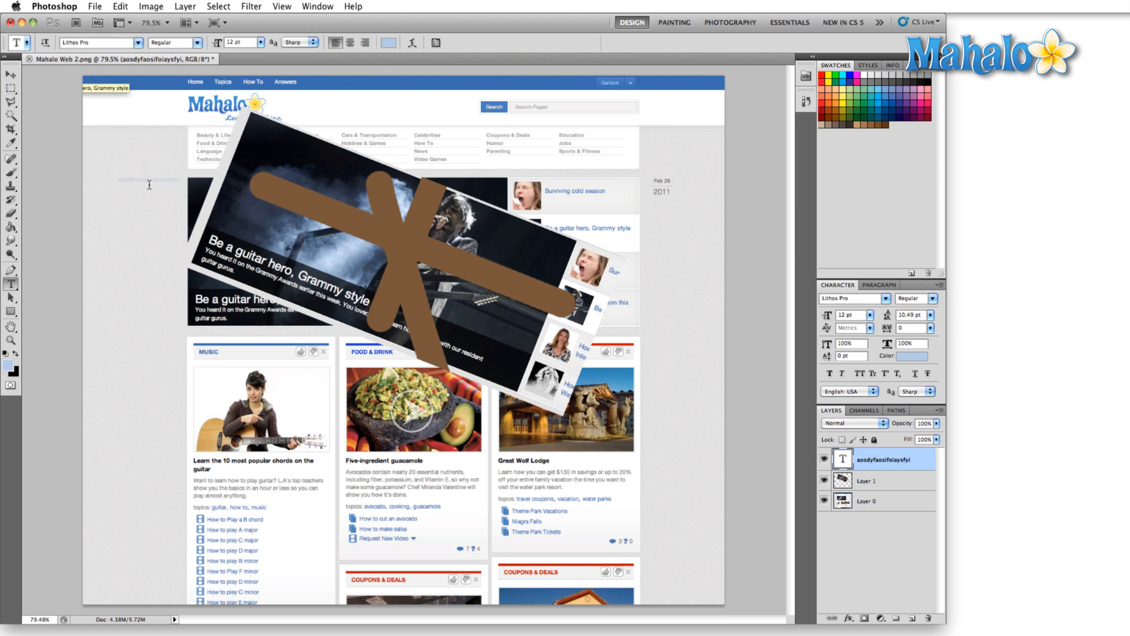
left_click(142, 180)
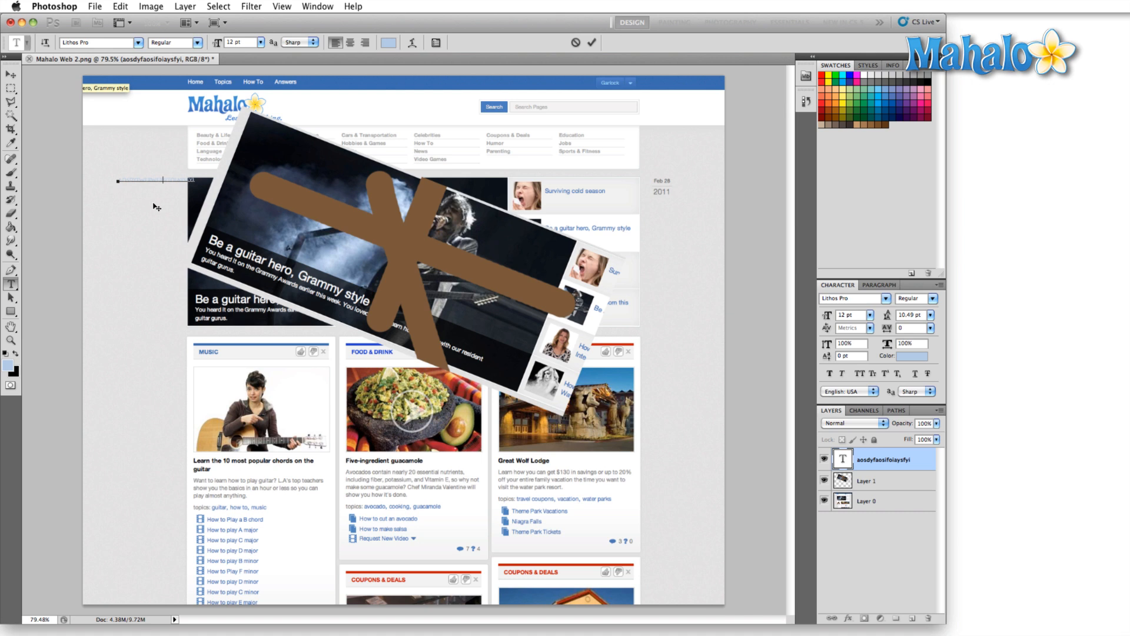
key("super+Return")
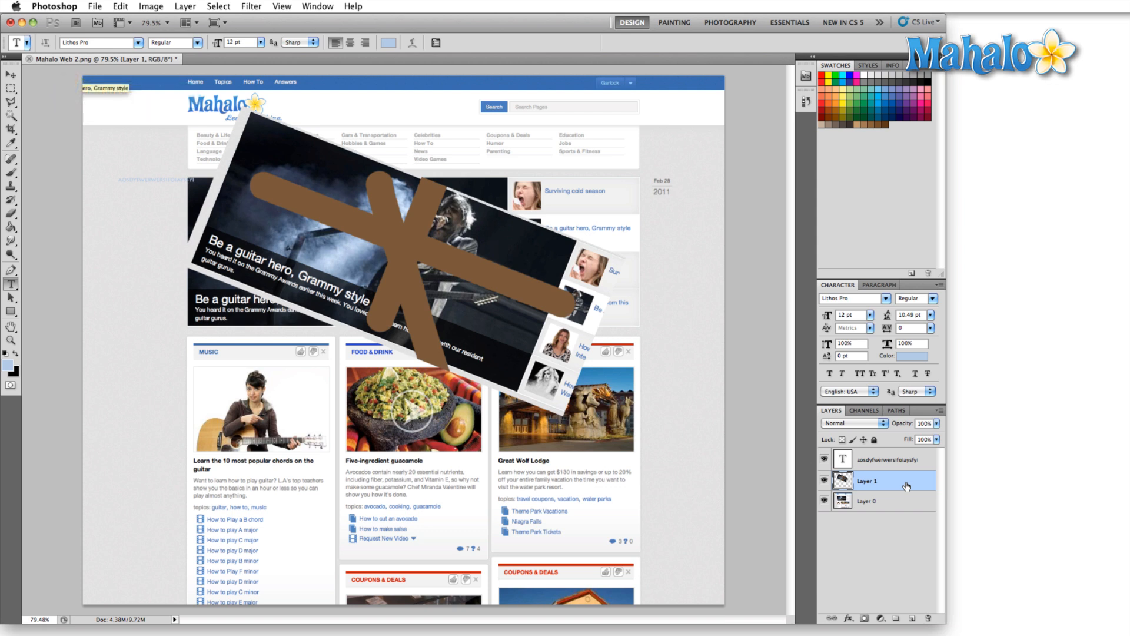
Try opacities of 50%, 42%, 90%, 80% and 37% on Layer 1, then set it to 100%
key("5")
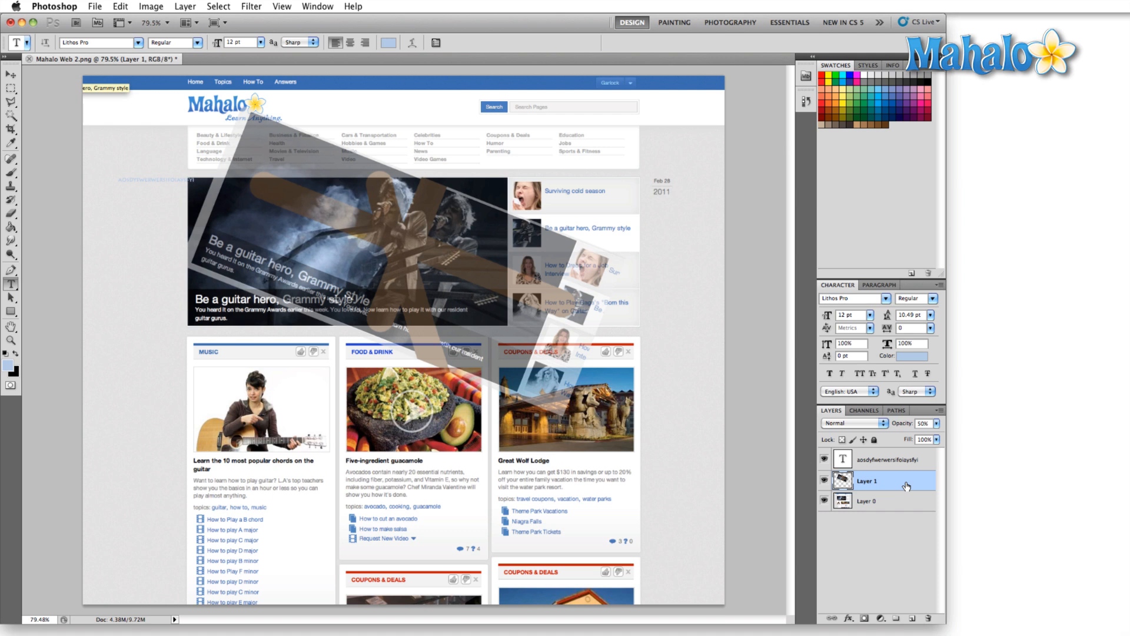
key("4")
key("2")
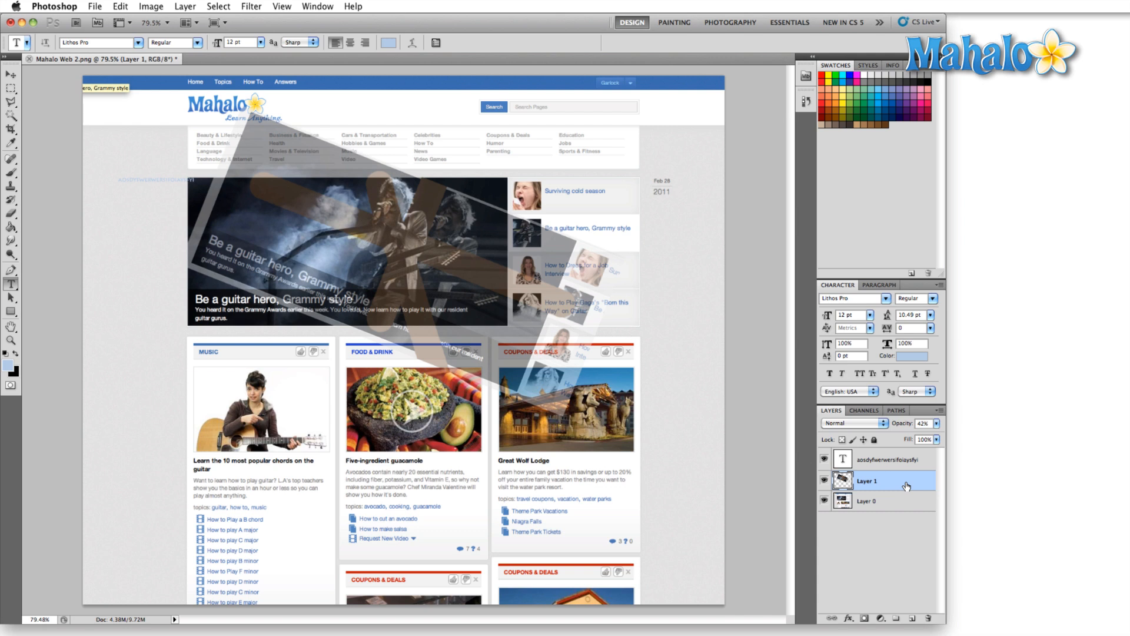
key("9")
key("9")
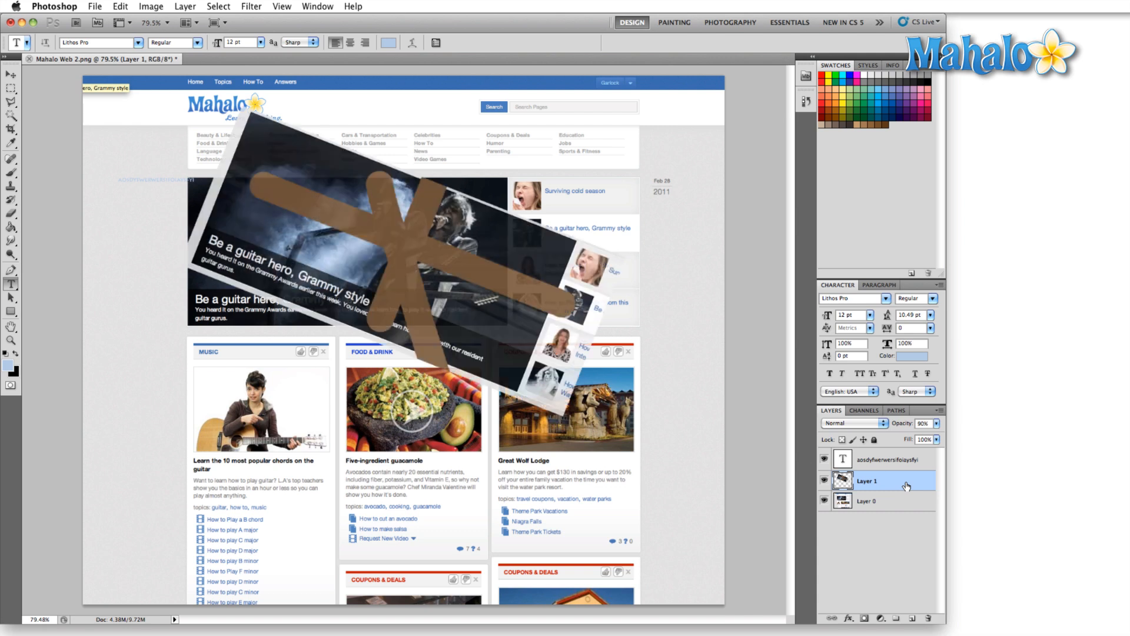
key("8")
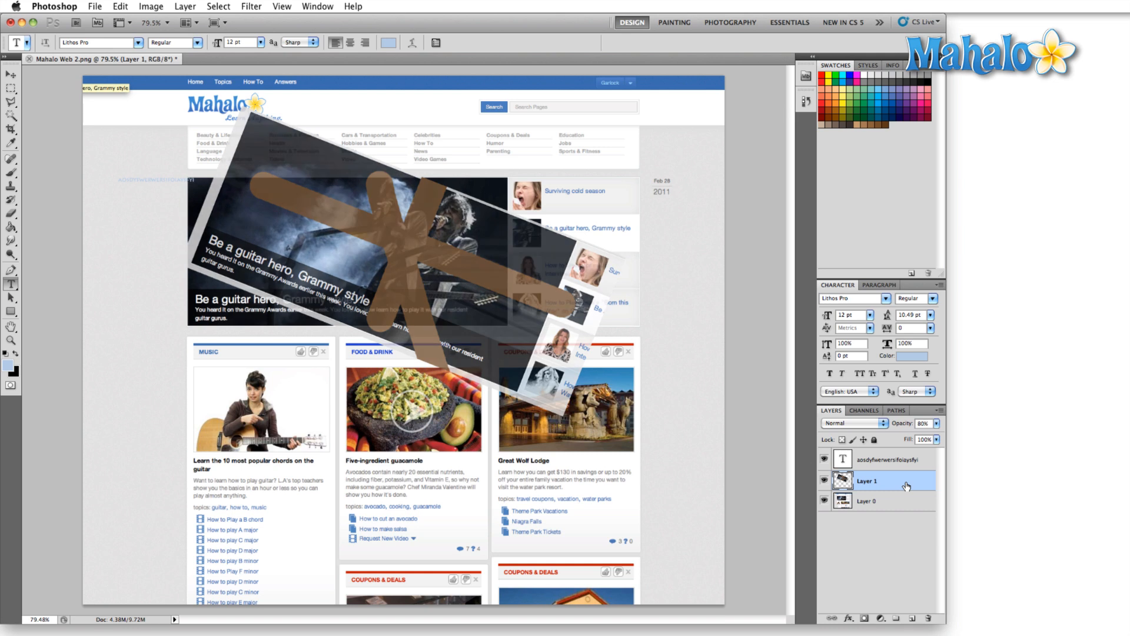
key("3")
key("7")
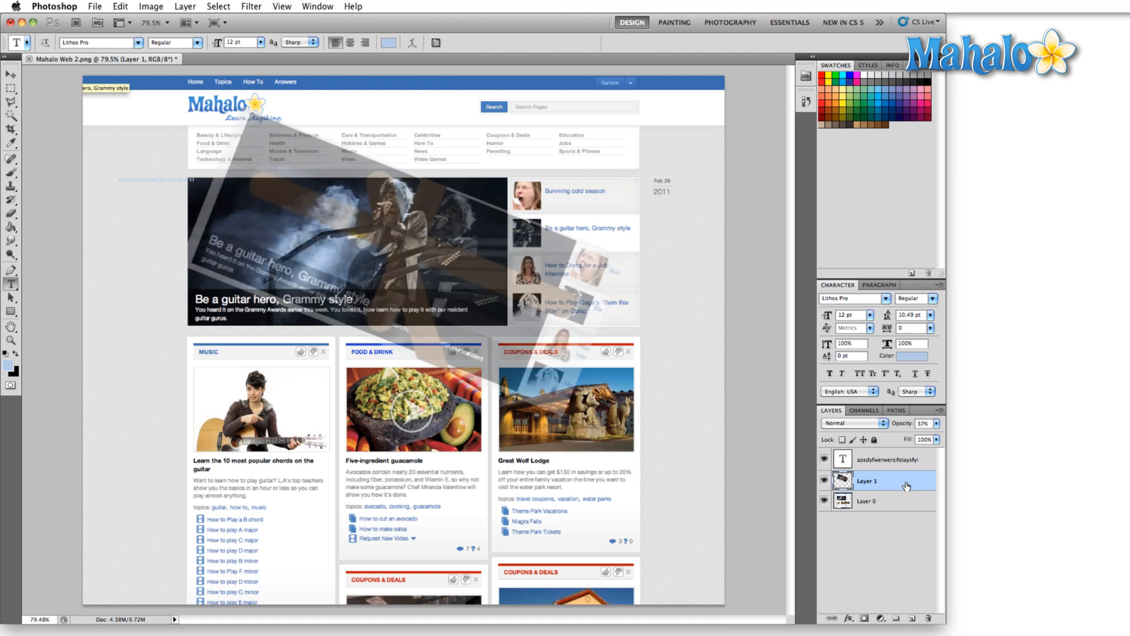
key("0")
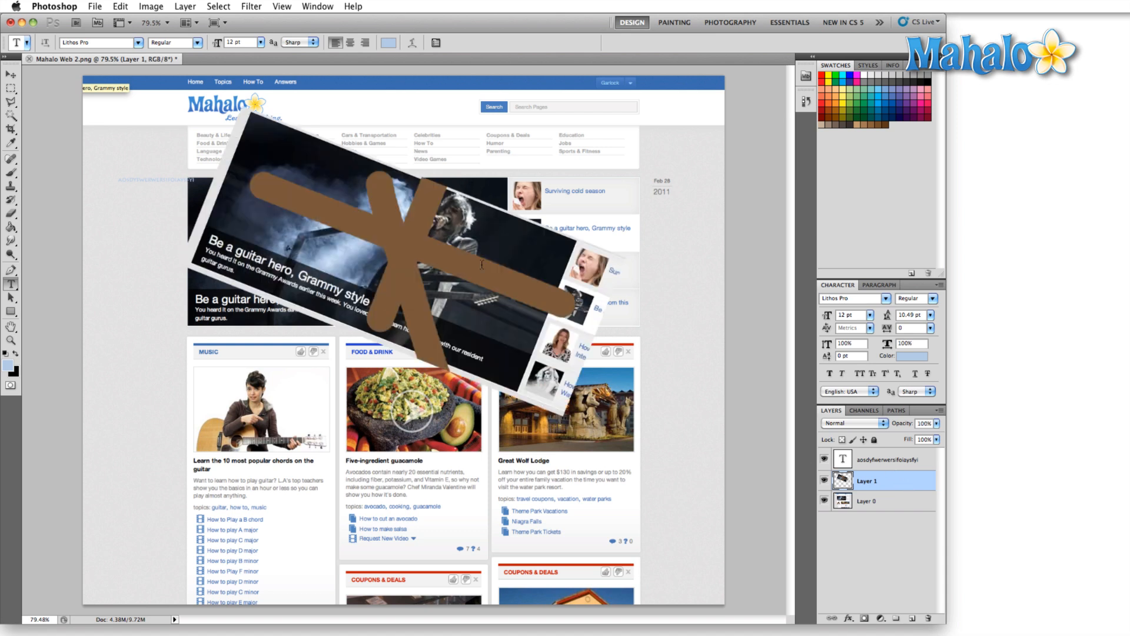
Try saving Mahalo Web 2 through Save As, changing the format to Photoshop 2.0 and then Photoshop, and leave without saving
key("ctrl+s")
key("super+s")
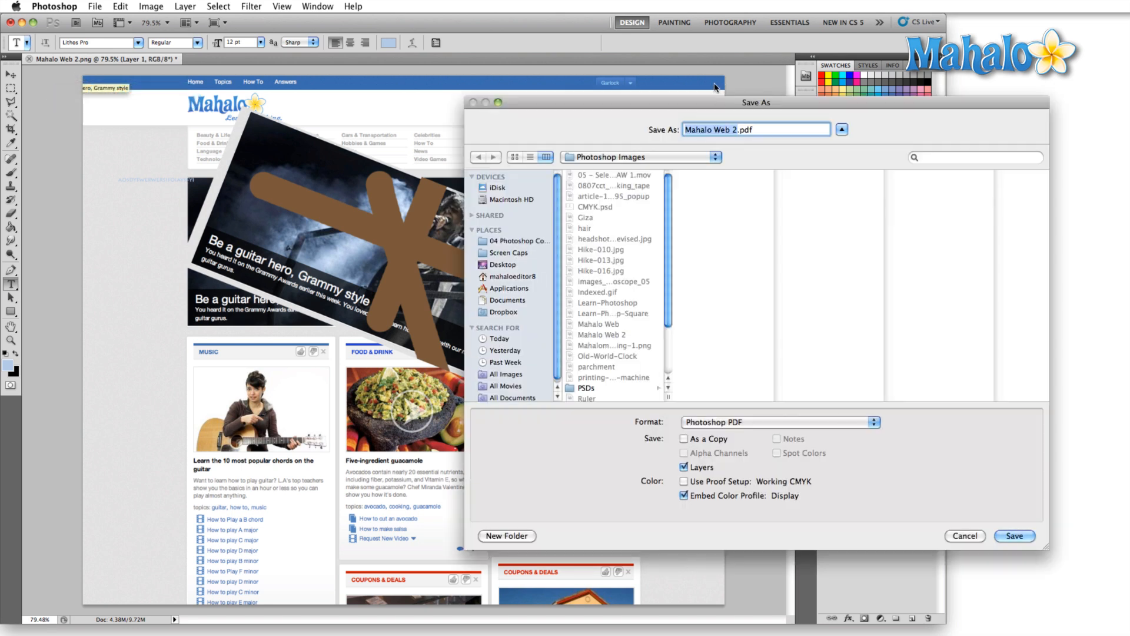
left_click_drag(704, 102, 560, 59)
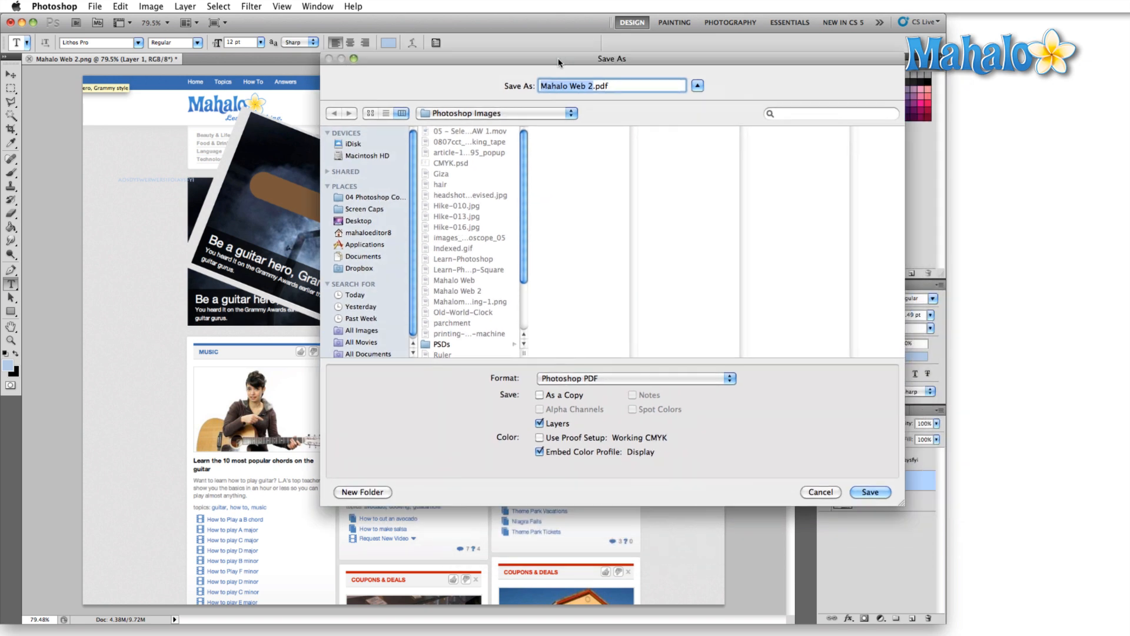
left_click(686, 379)
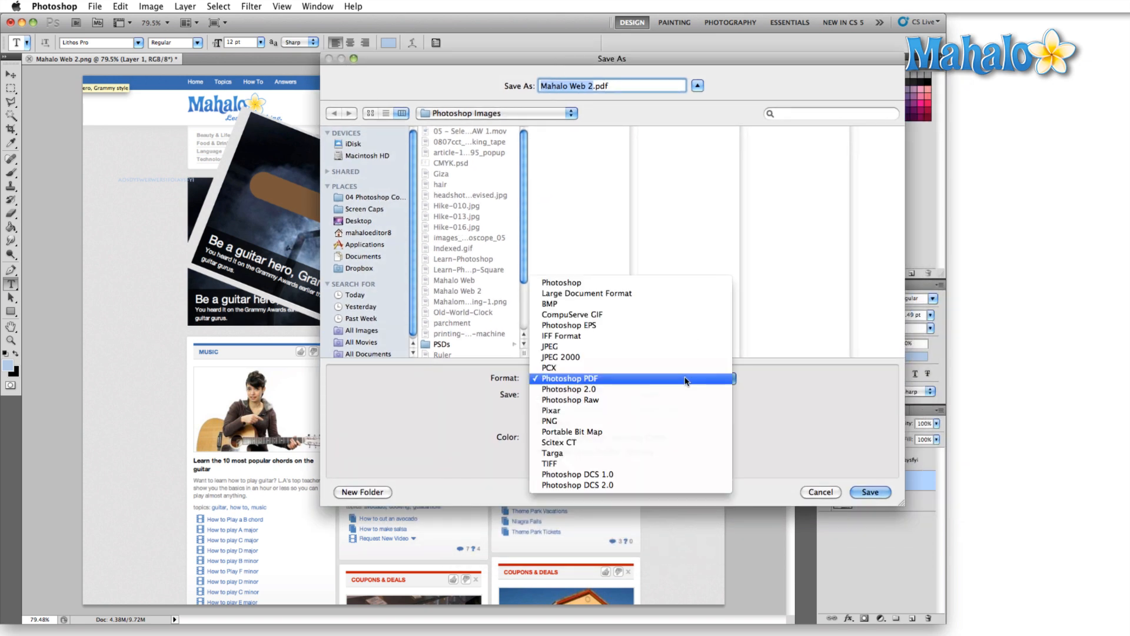
left_click(647, 390)
left_click(646, 380)
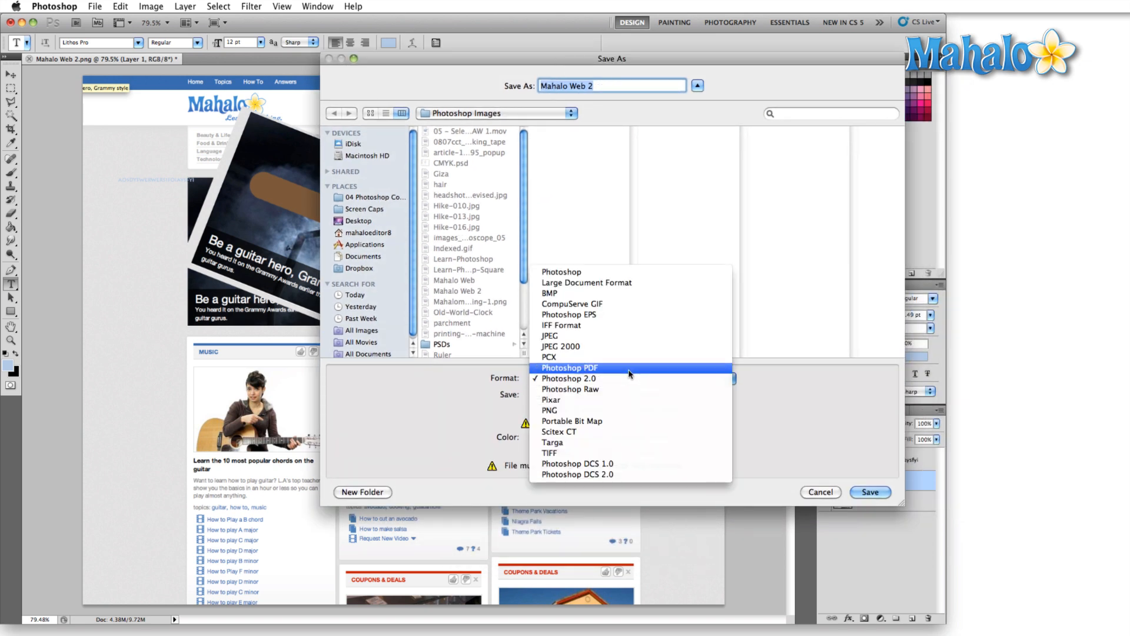
left_click(618, 272)
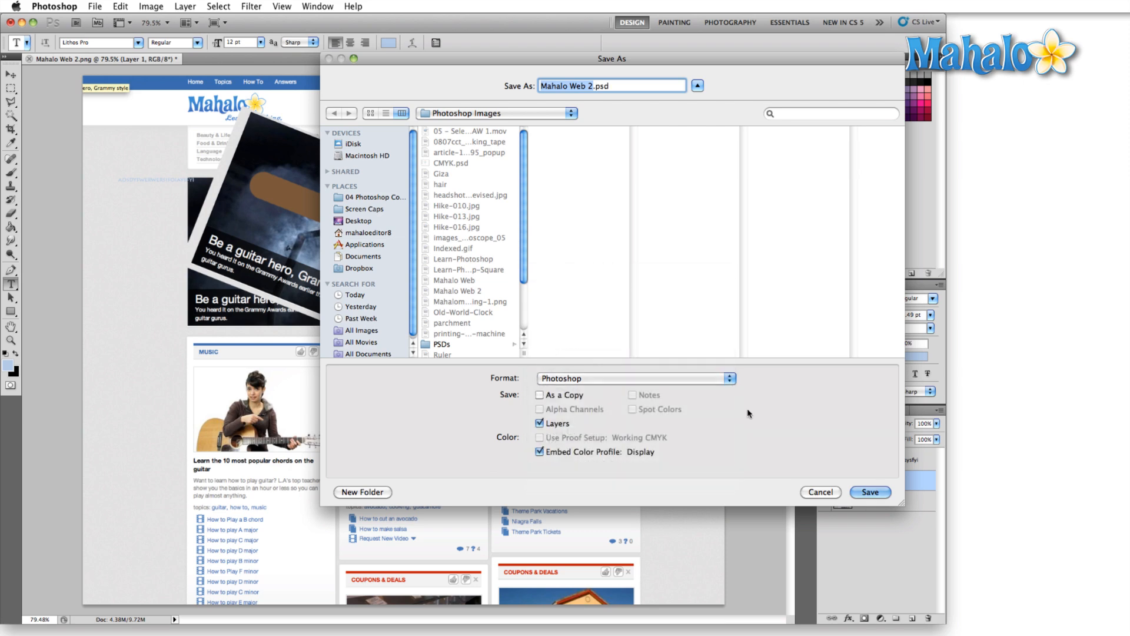
left_click(819, 492)
Open Save for Web & Devices and pan the optimized JPEG preview of the page
key("ctrl+alt+shift+s")
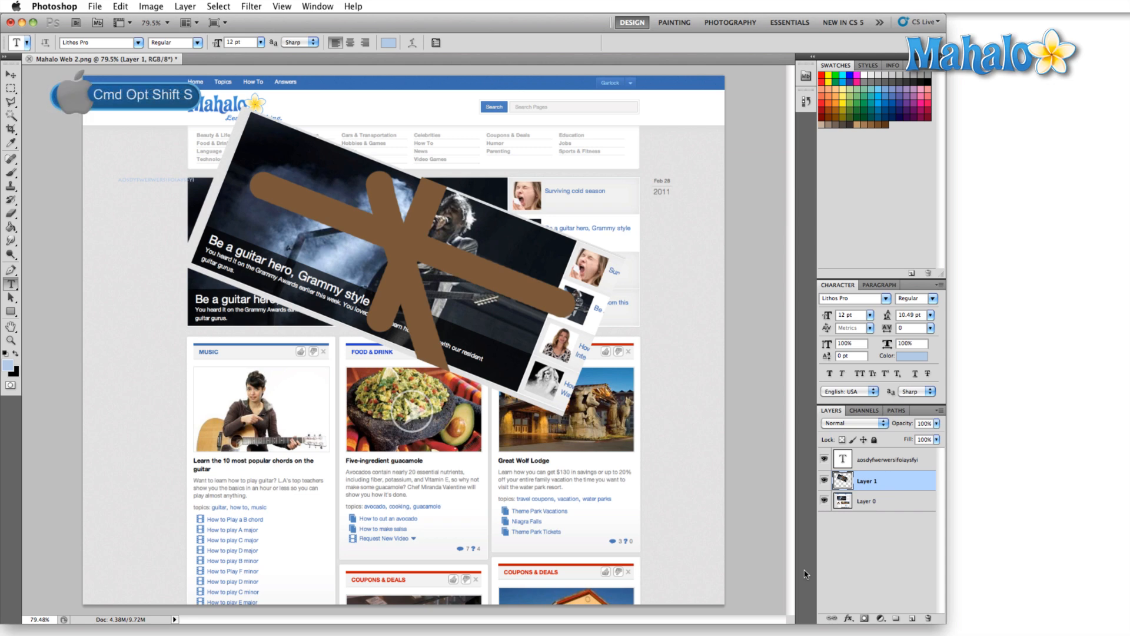
key("super+alt+shift+s")
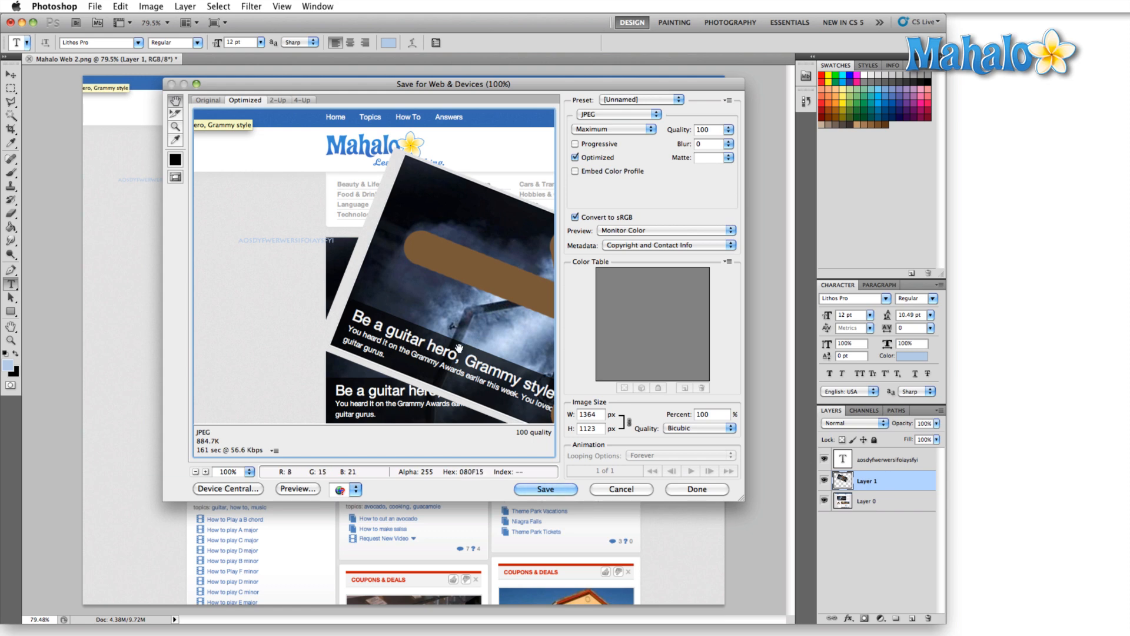
left_click_drag(434, 358, 347, 318)
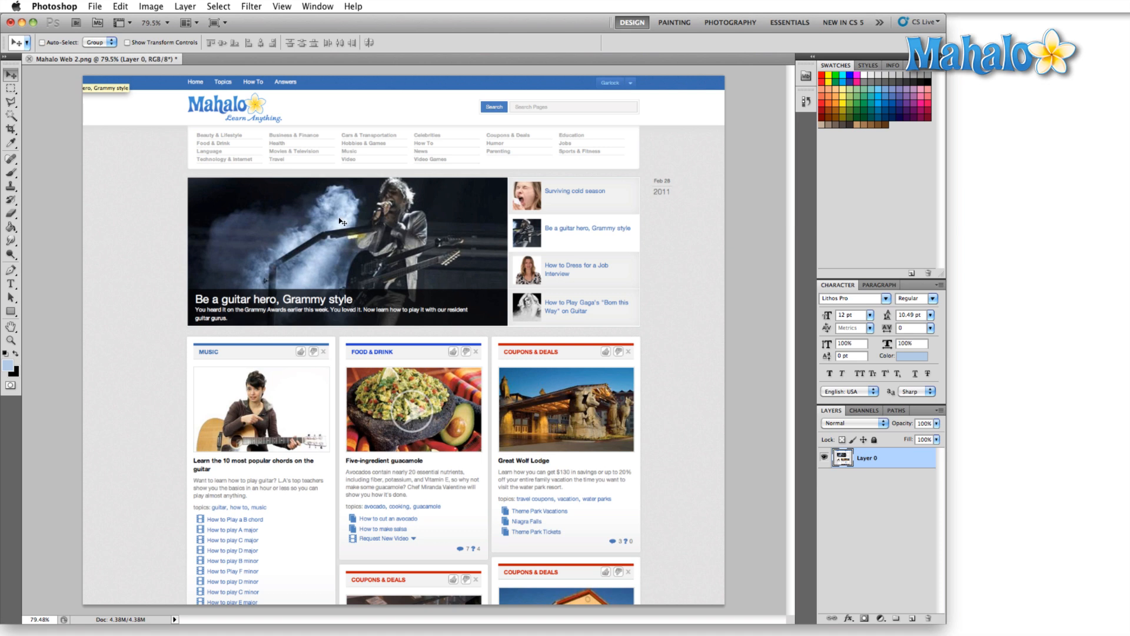
Select the middle part of the banner photo, enlarge it proportionally beyond the banner with Free Transform, and shift it slightly left
key("m")
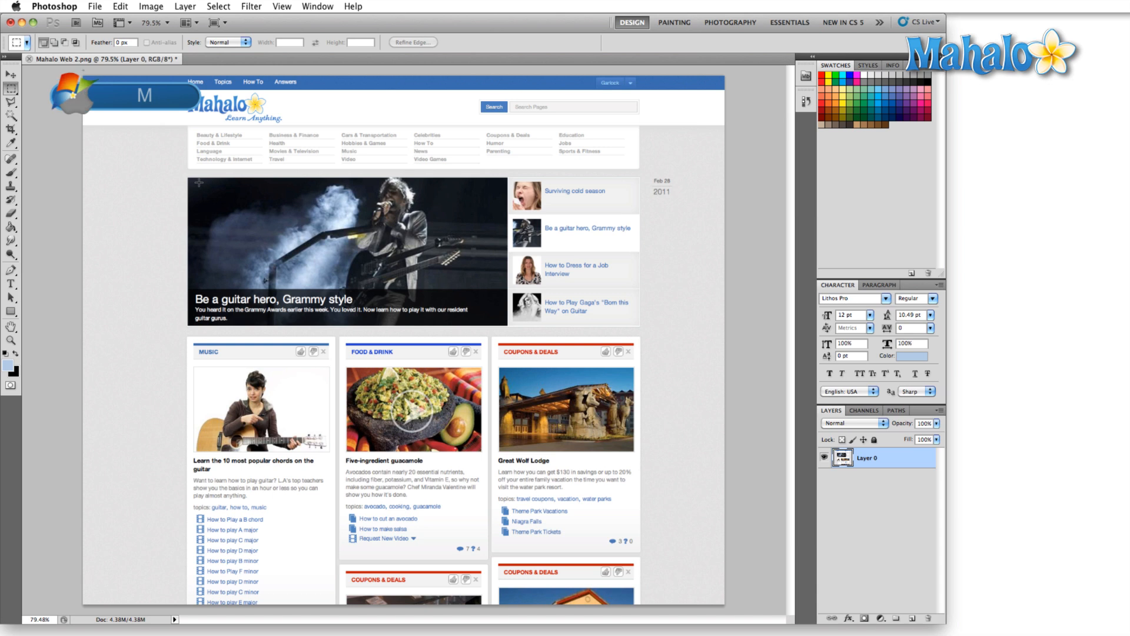
left_click_drag(458, 178, 249, 288)
key("ctrl+t")
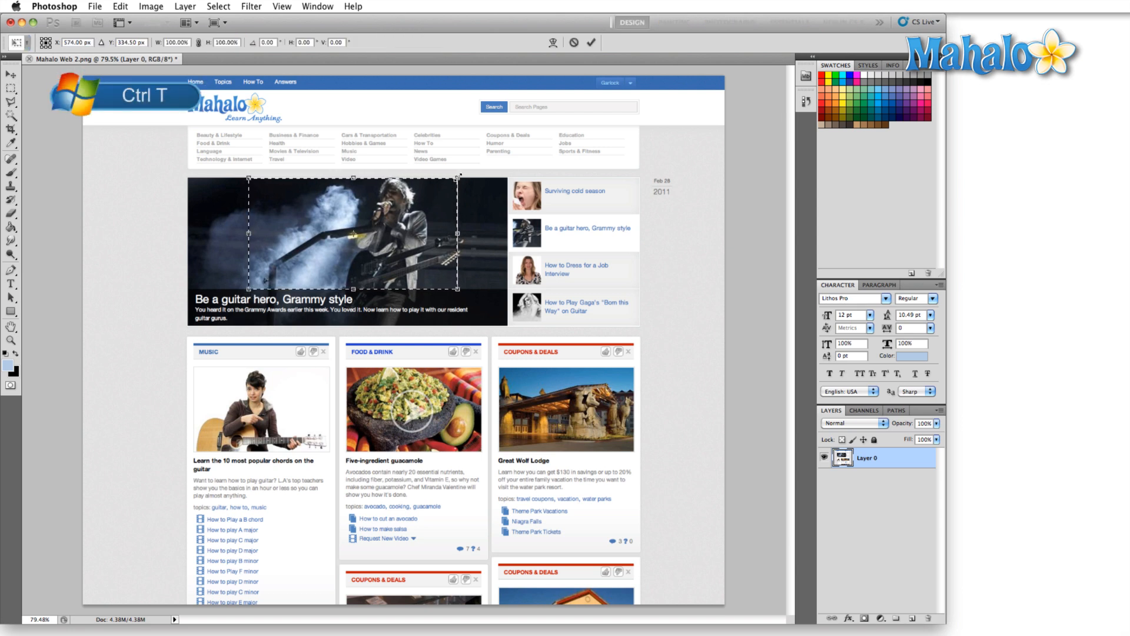
left_click_drag(461, 175, 566, 121)
left_click_drag(259, 291, 186, 334)
left_click_drag(306, 270, 368, 275)
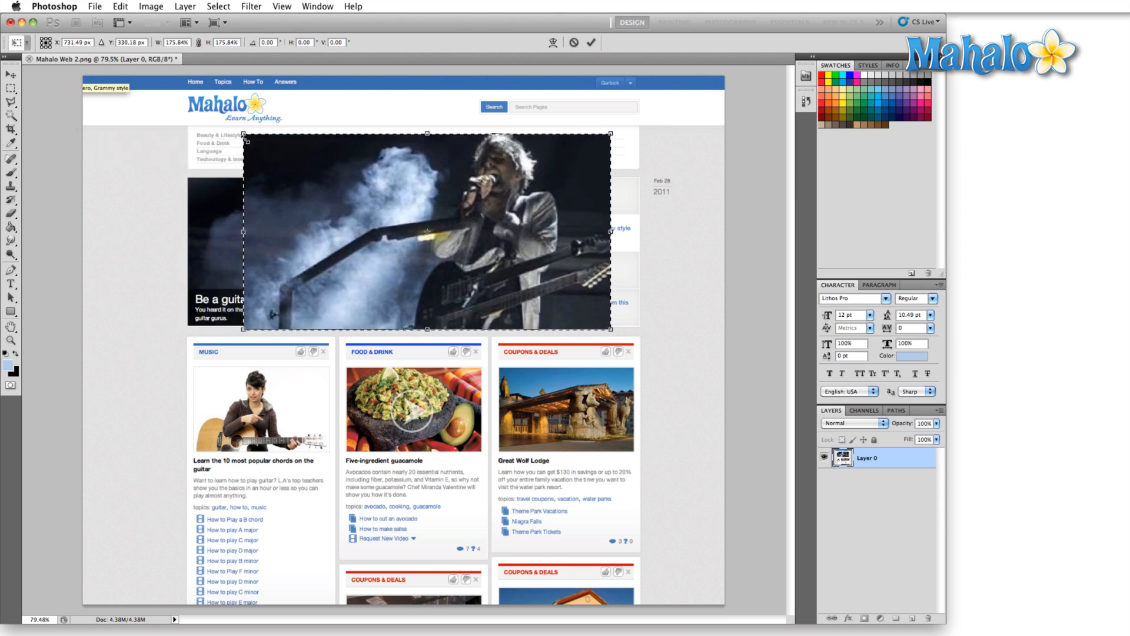
left_click_drag(246, 141, 236, 133)
key("KP_Enter")
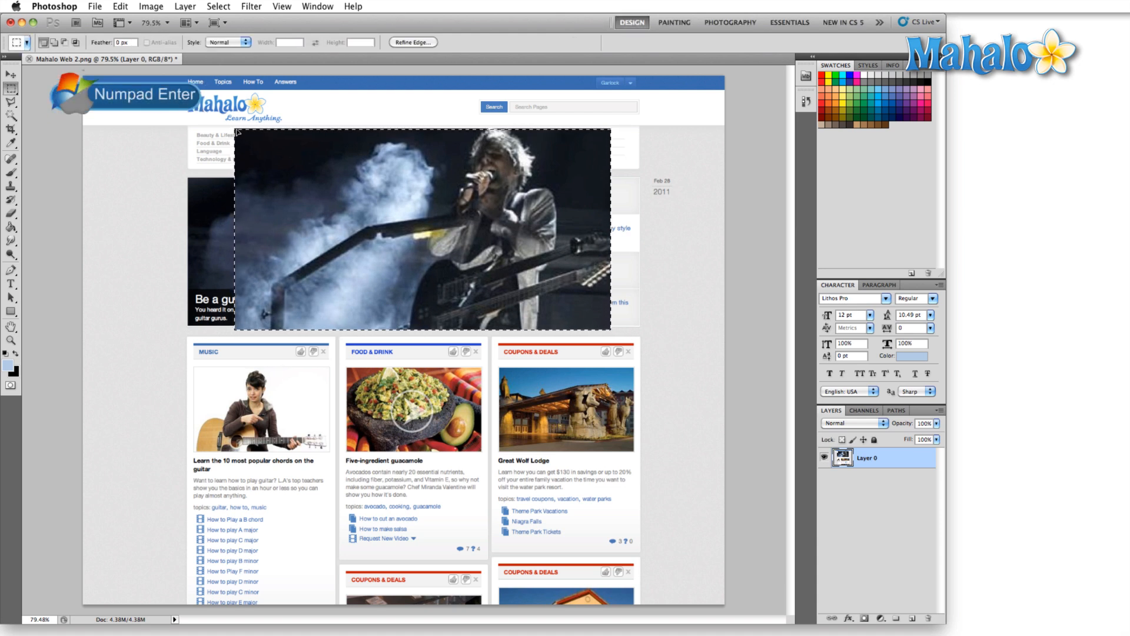
key("v")
left_click_drag(437, 238, 430, 240)
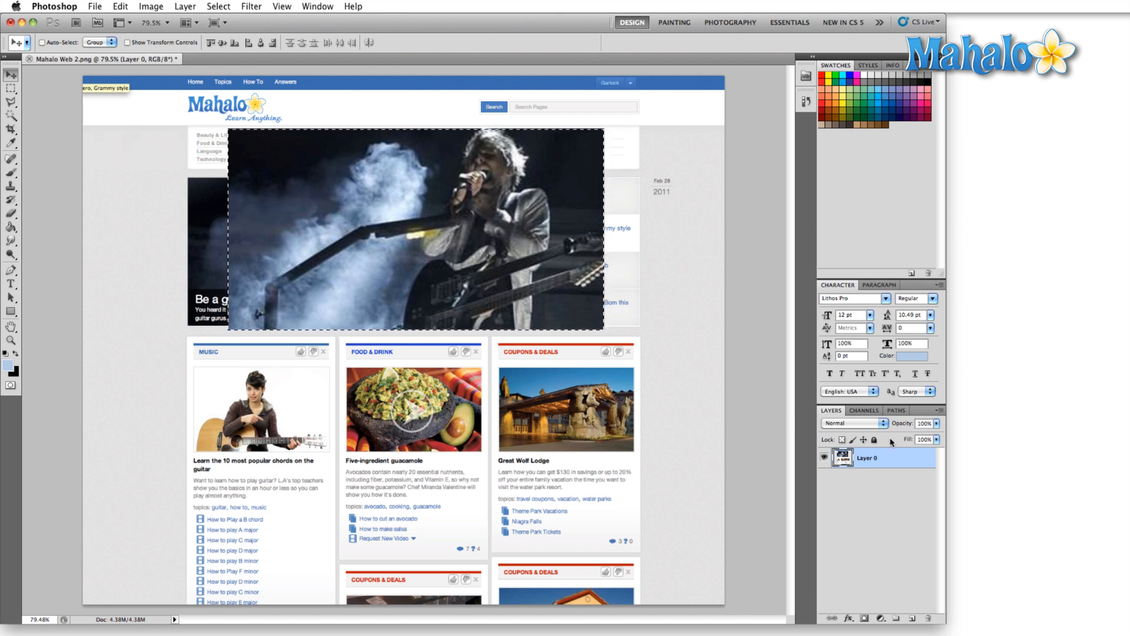
Cut the enlarged photo, paste it as a new layer, and move it up over the banner
key("ctrl+x")
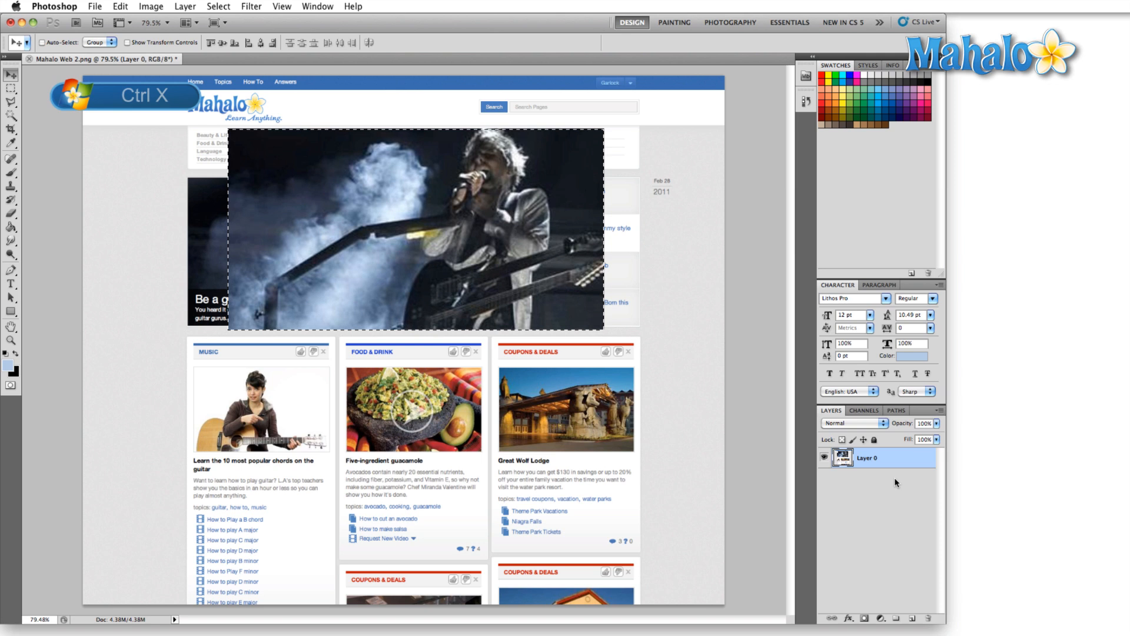
key("super+v")
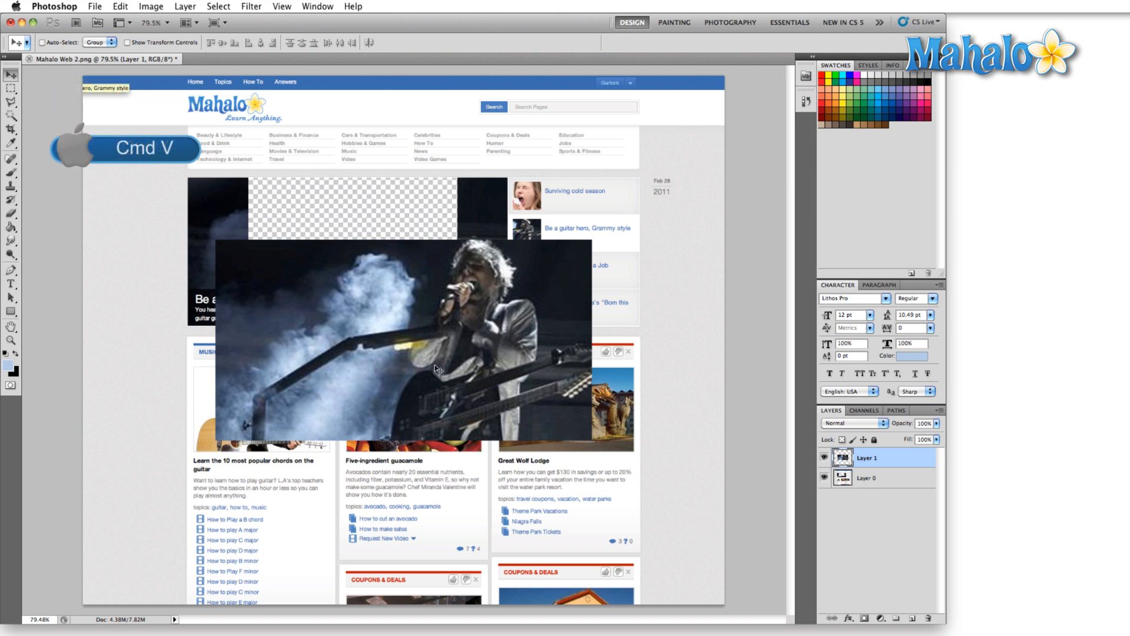
left_click_drag(414, 374, 416, 265)
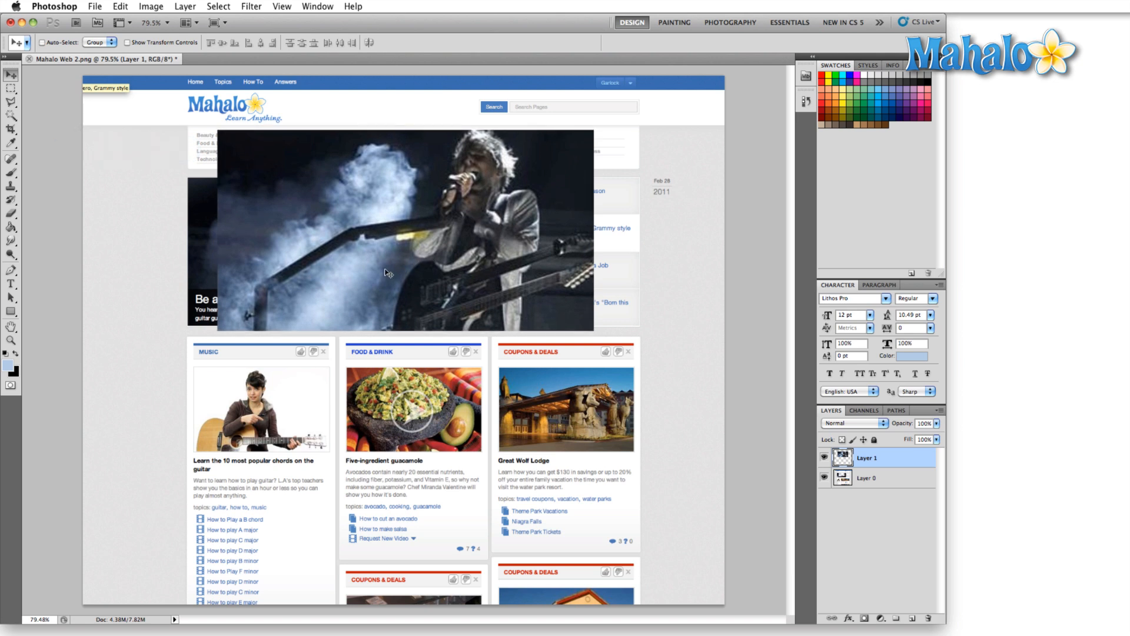
left_click_drag(387, 272, 390, 272)
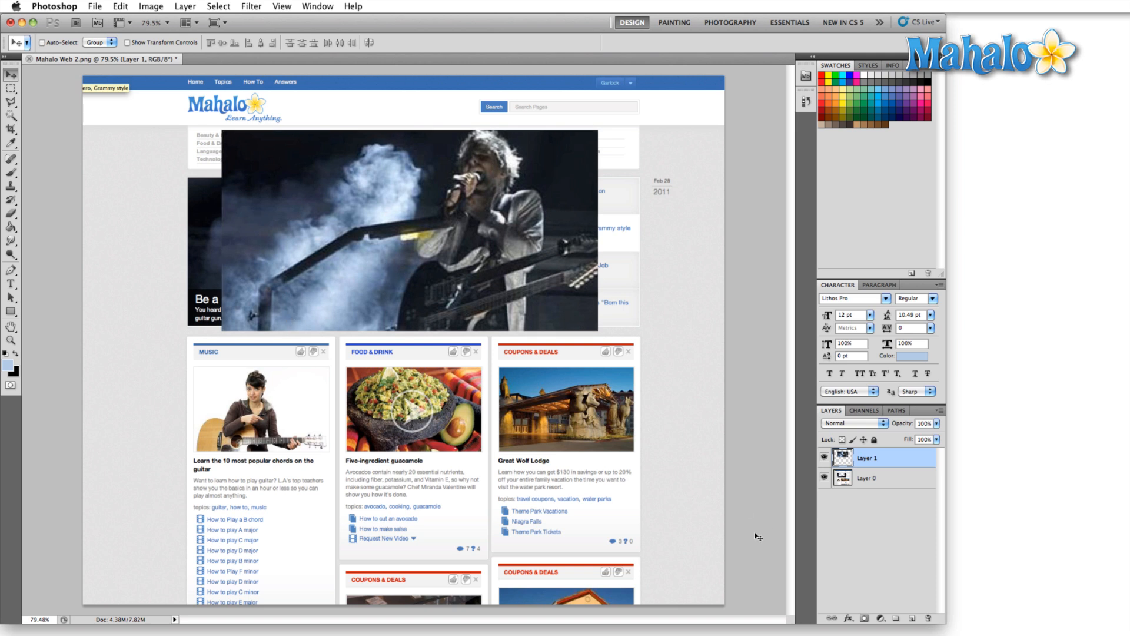
Add an empty layer above the pasted photo and select a full-width rectangular strip along the photo's lower edge
left_click(913, 618)
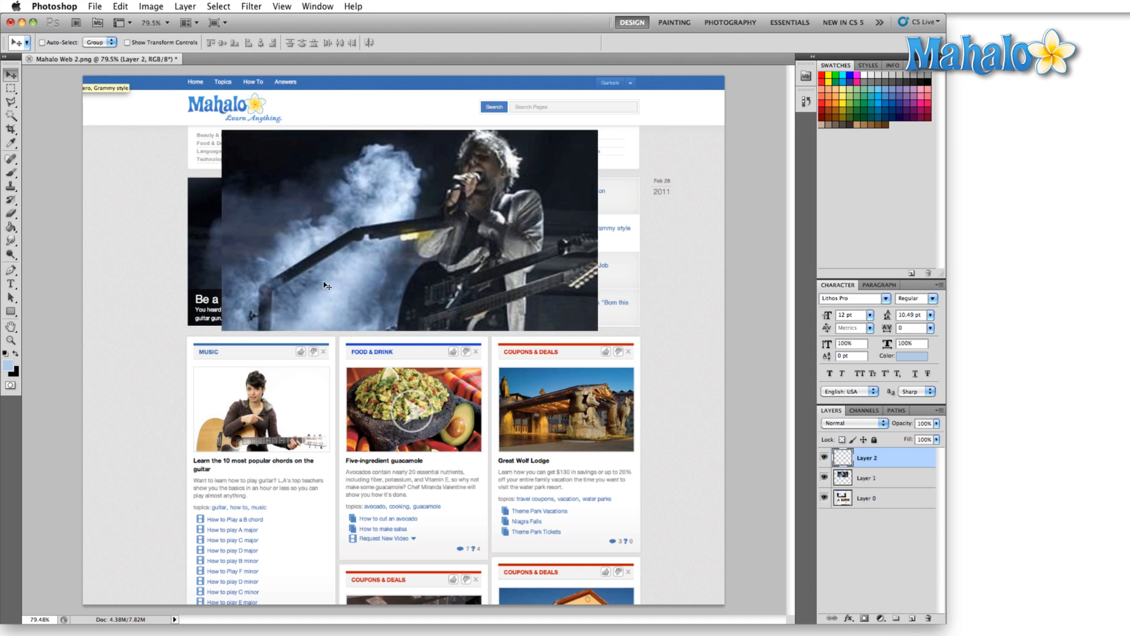
key("m")
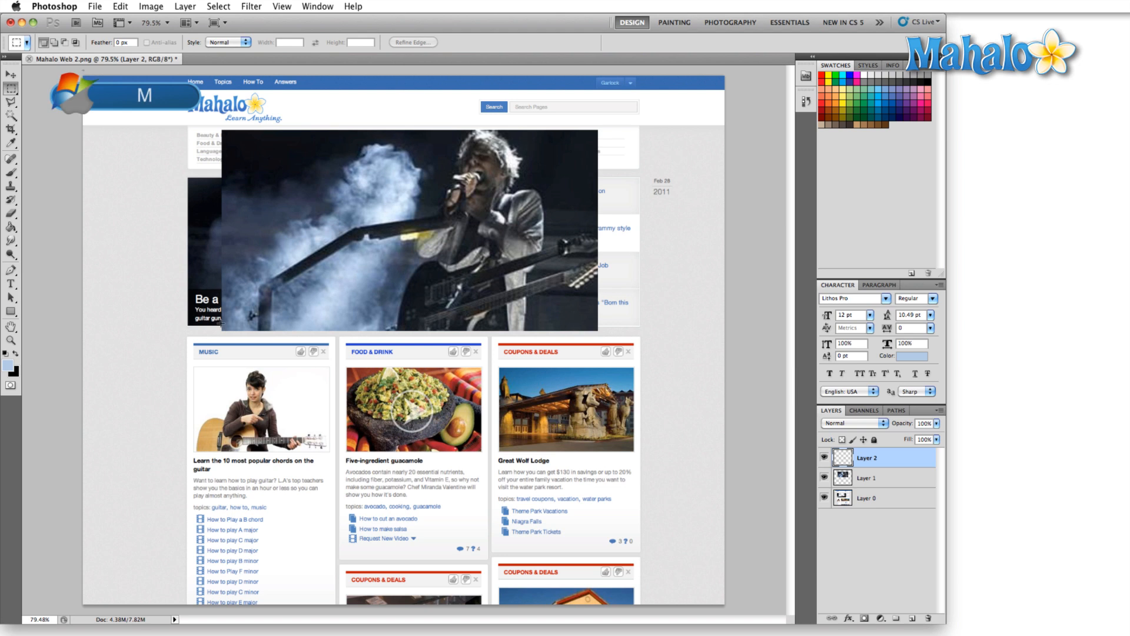
left_click_drag(391, 309, 594, 297)
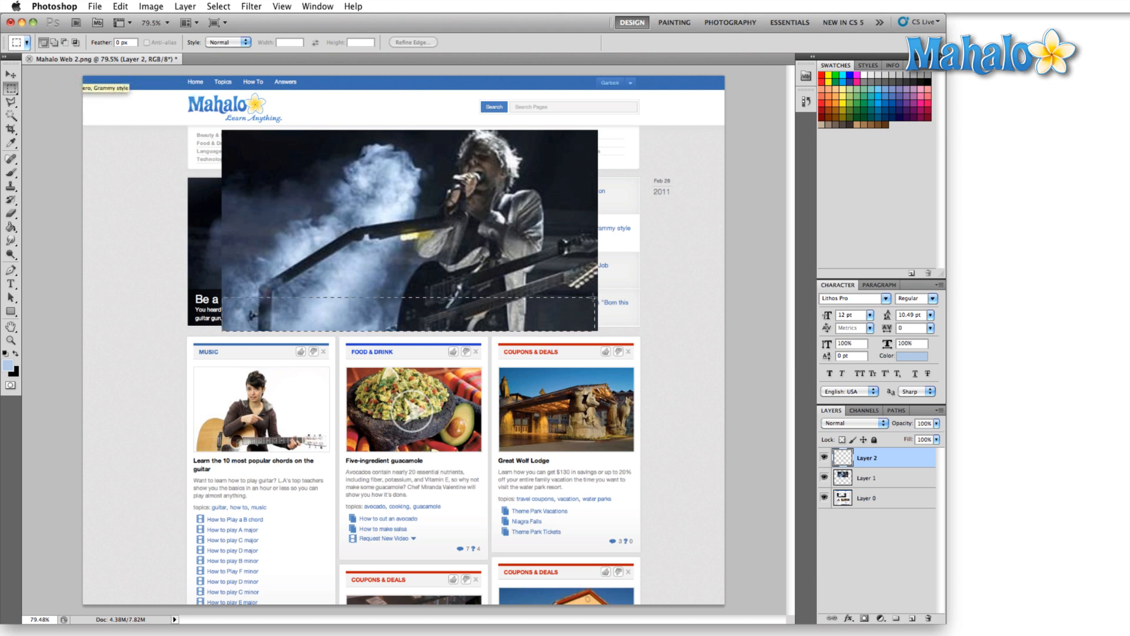
Fill the selected strip along the photo's lower edge with black at 51% opacity using the Paint Bucket, and deselect
key("g")
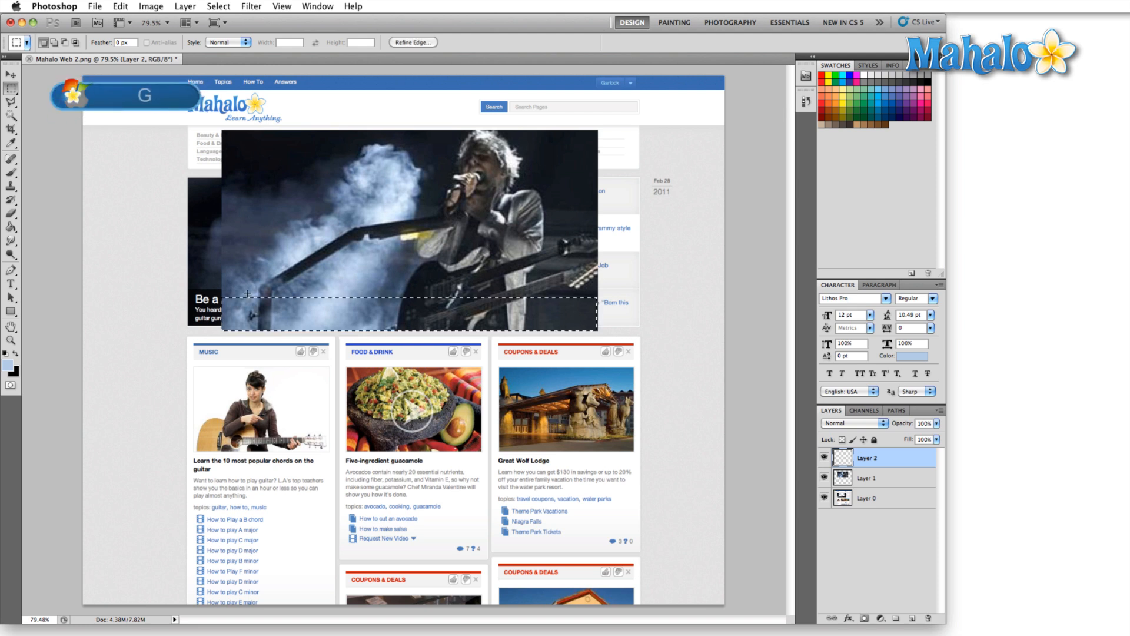
left_click(17, 355)
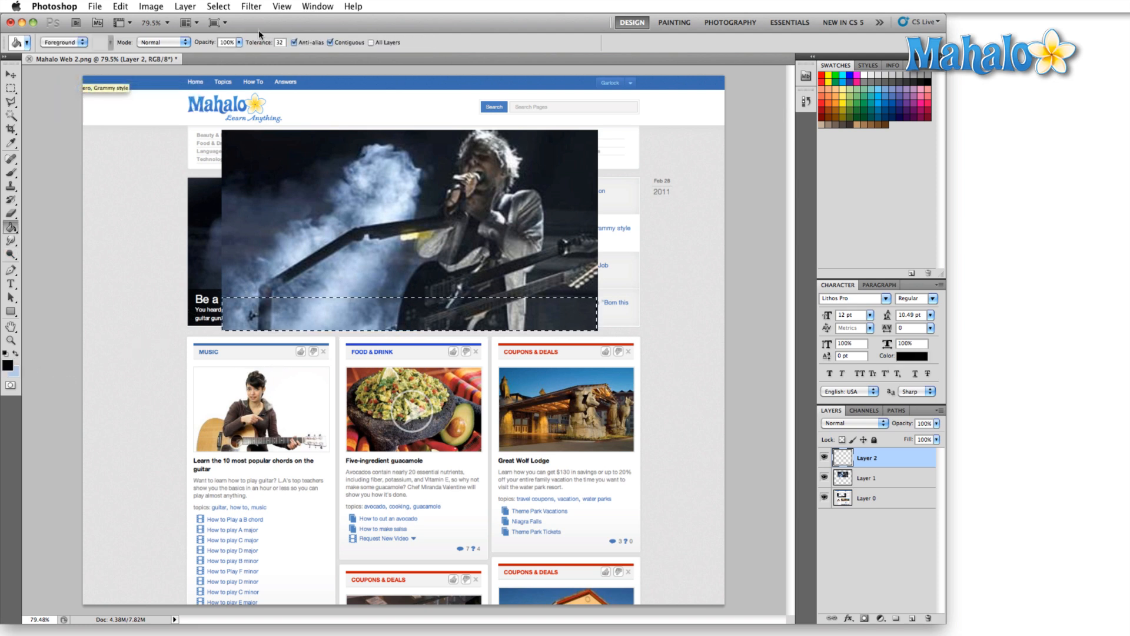
left_click(239, 42)
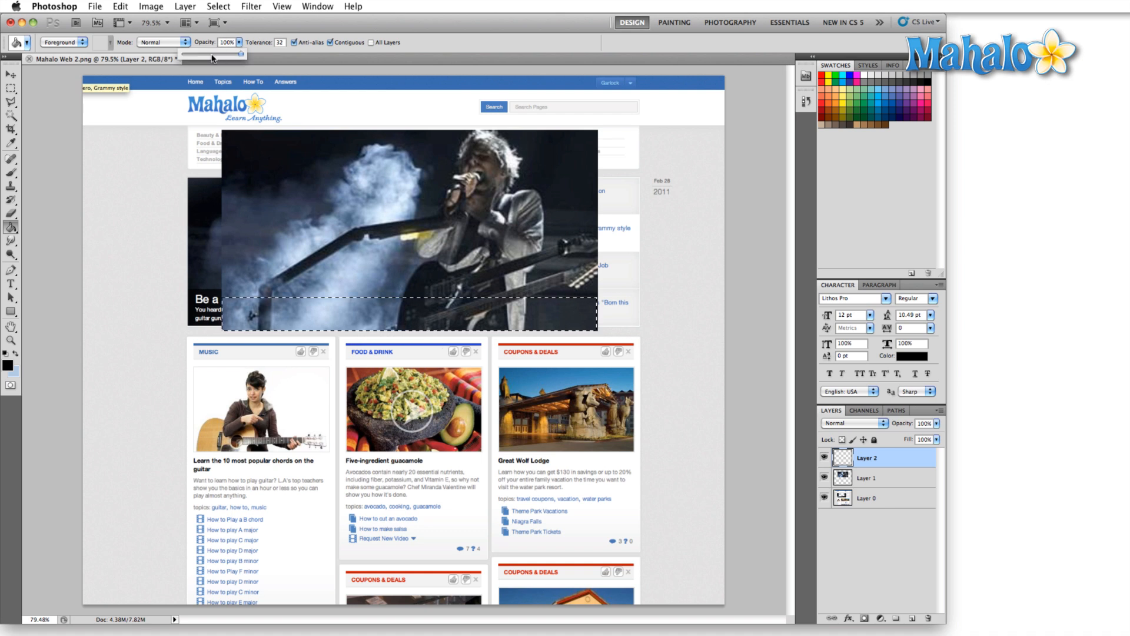
left_click(286, 321)
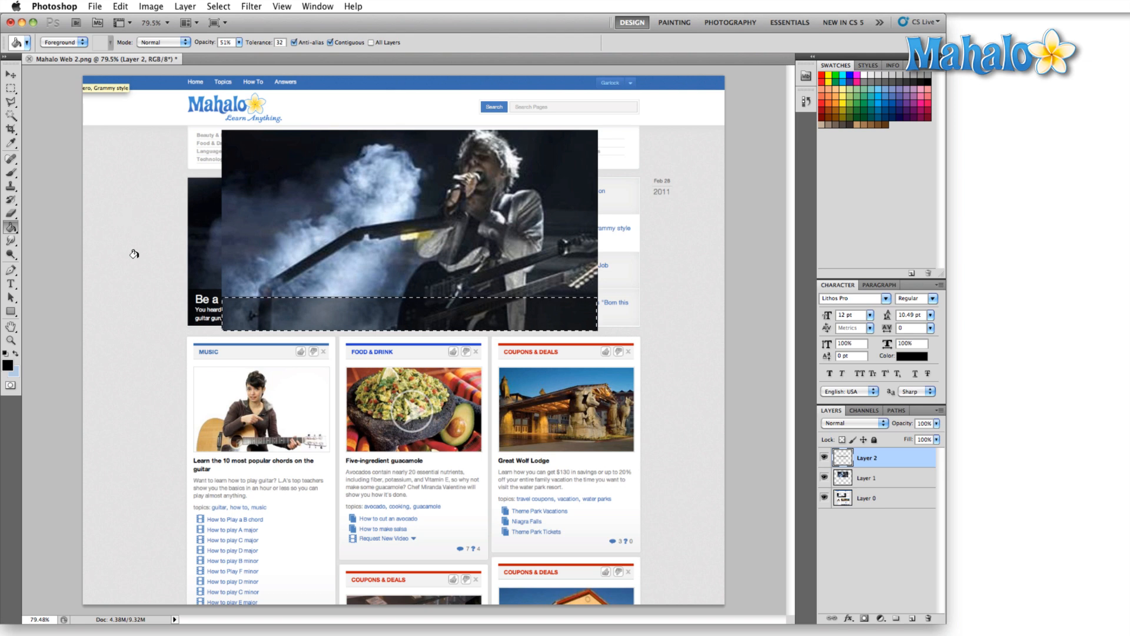
key("ctrl+d")
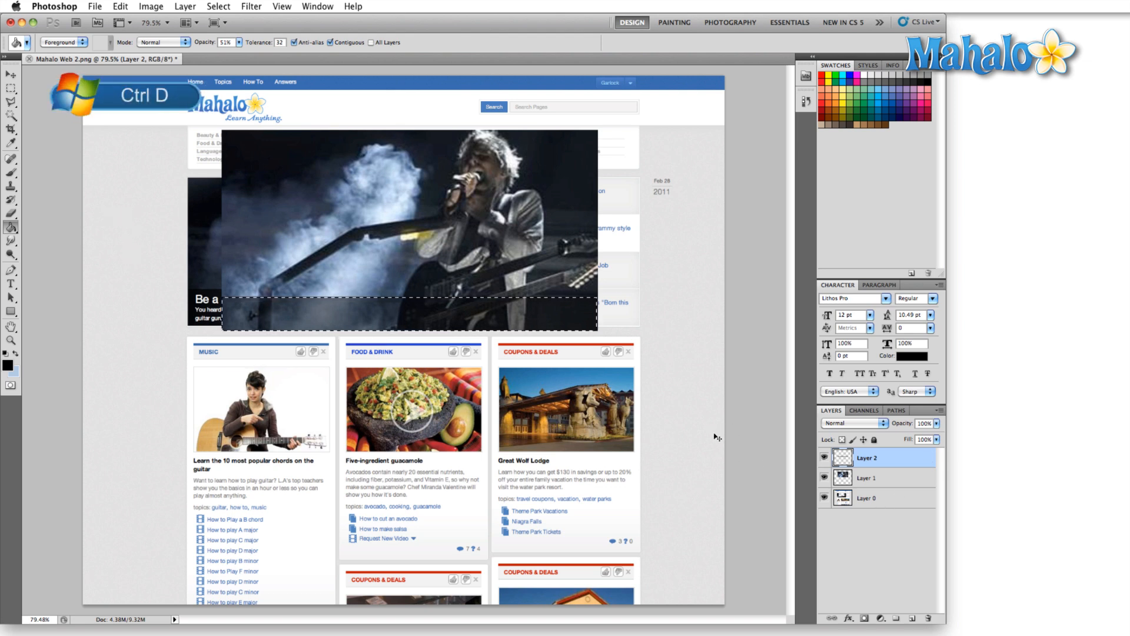
key("super+d")
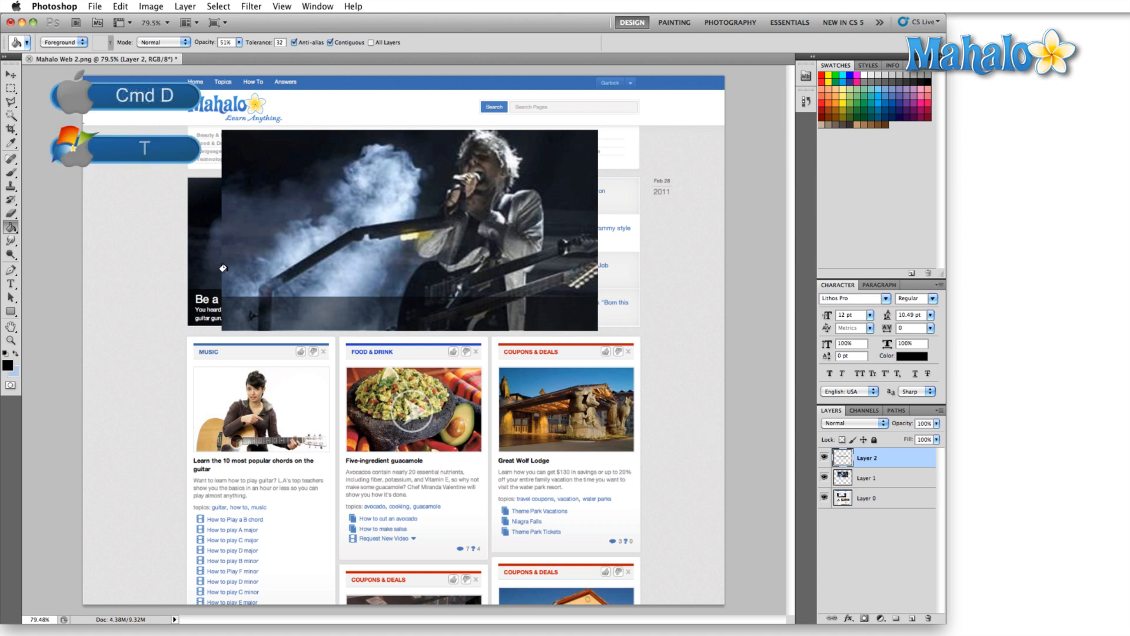
Add the caption "Brand New layout" on the dark strip and set its text colour to white
key("t")
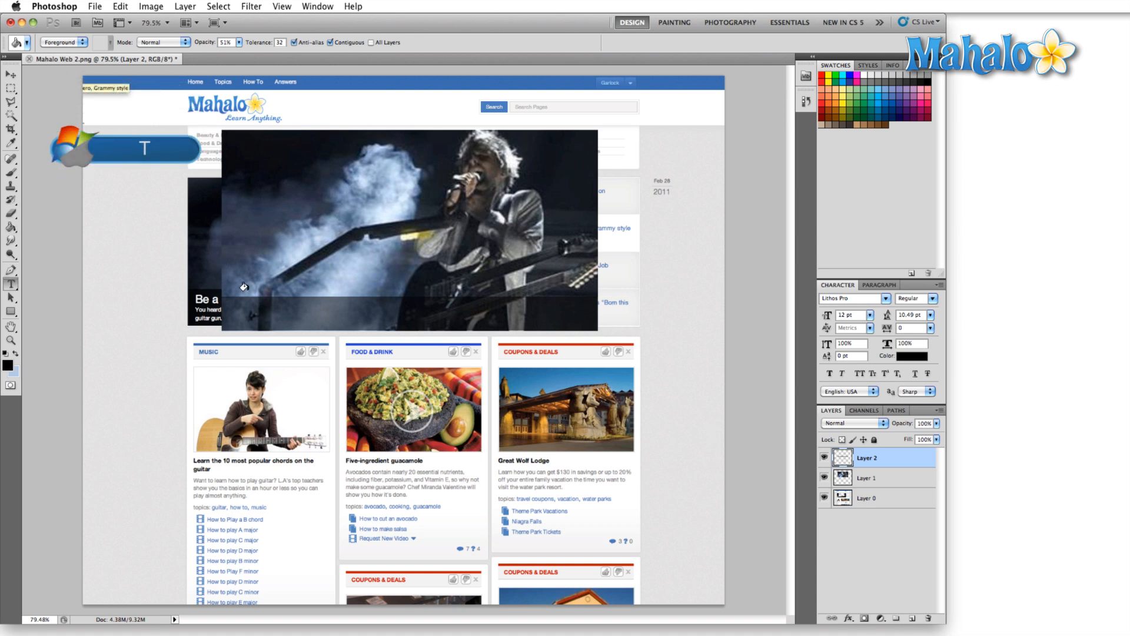
left_click(243, 315)
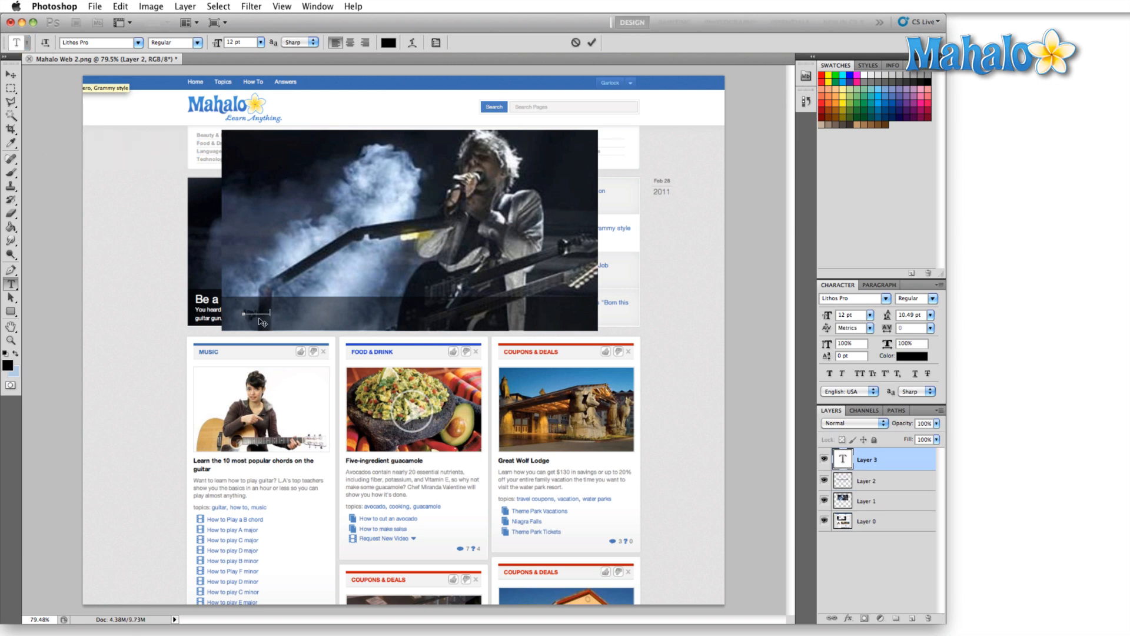
key("super")
key("super+a")
left_click(389, 43)
left_click_drag(268, 407, 183, 341)
left_click(475, 373)
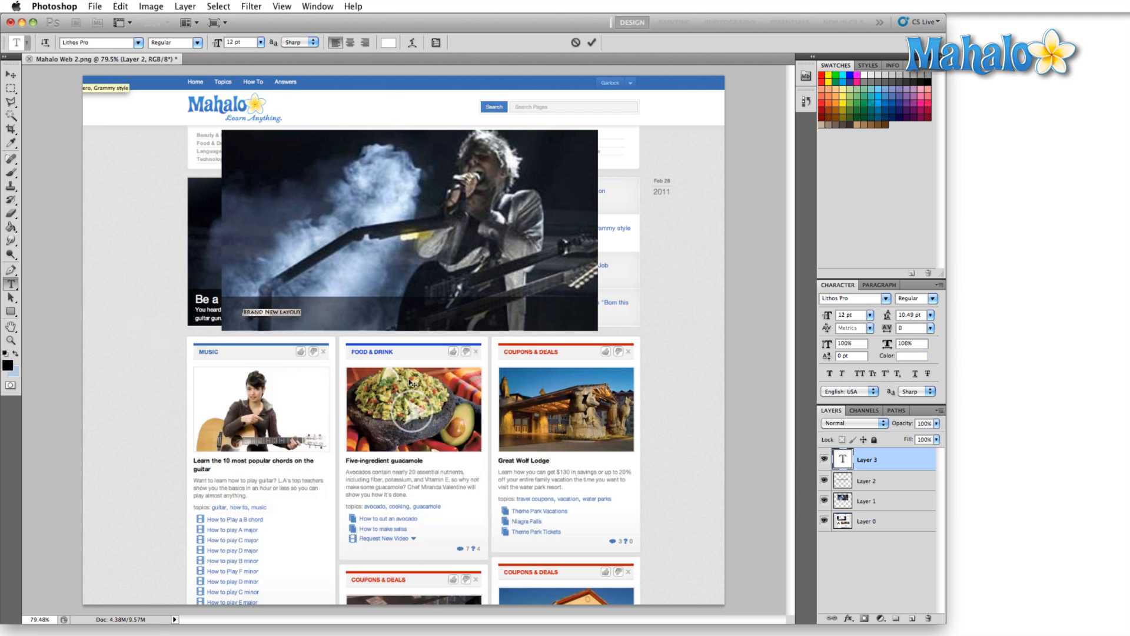
key("KP_Enter")
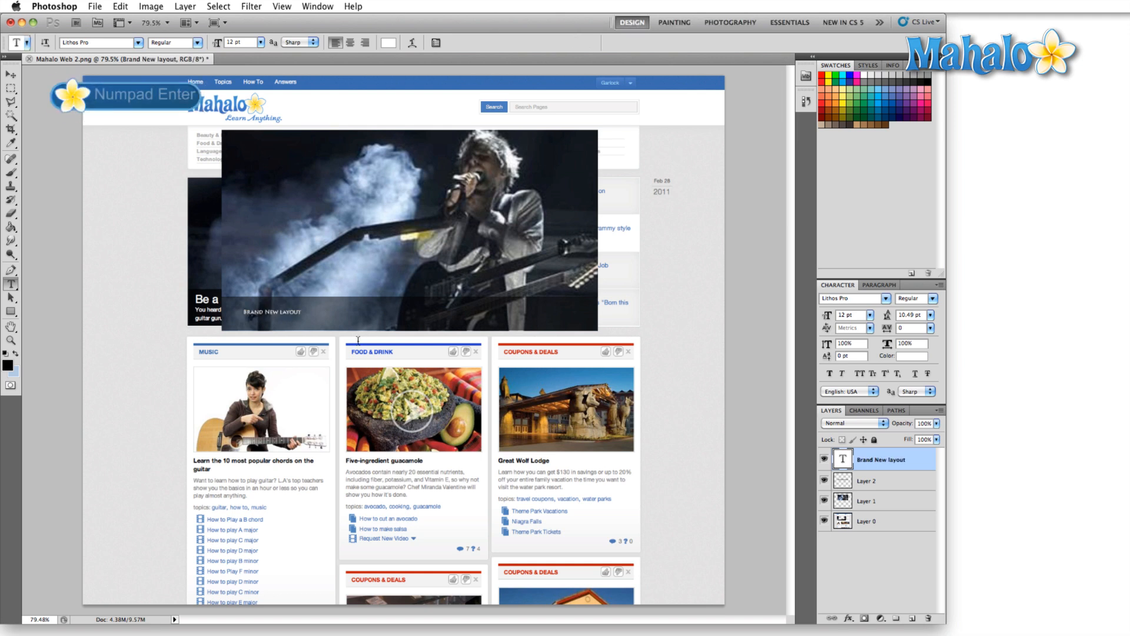
Enlarge the caption proportionally to about 390% with Free Transform and move it slightly down and left into the dark strip
key("ctrl+t")
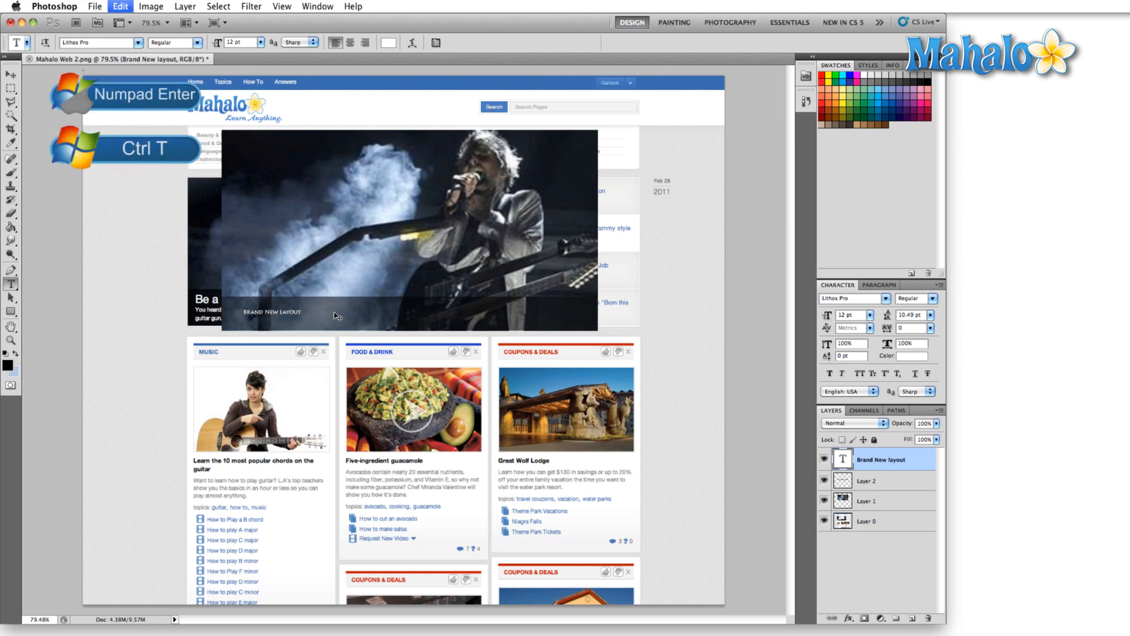
left_click_drag(298, 313, 471, 283)
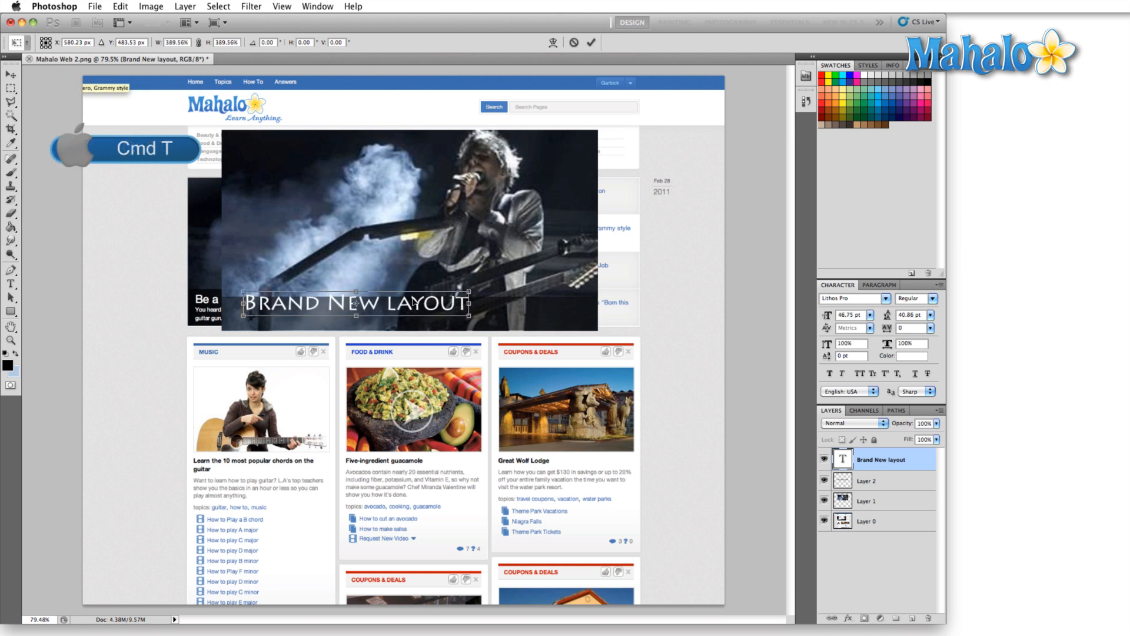
key("Return")
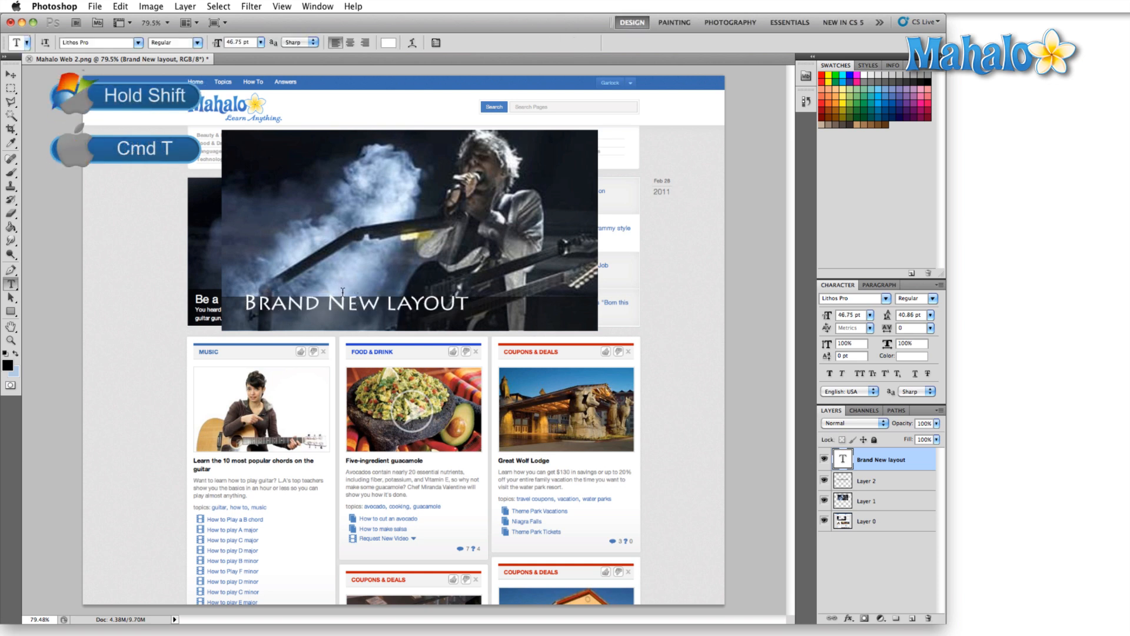
key("v")
left_click_drag(341, 308, 331, 319)
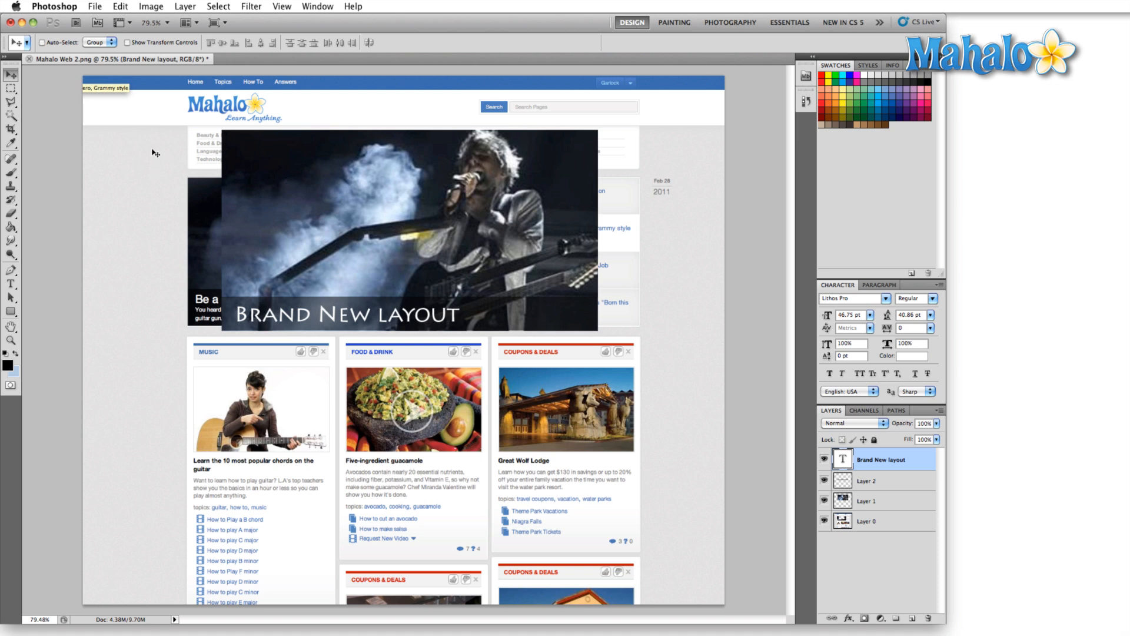
On Layer 0, copy a tall rectangle of blank page background over the old banner remnants on both sides of the photo, and deselect
key("m")
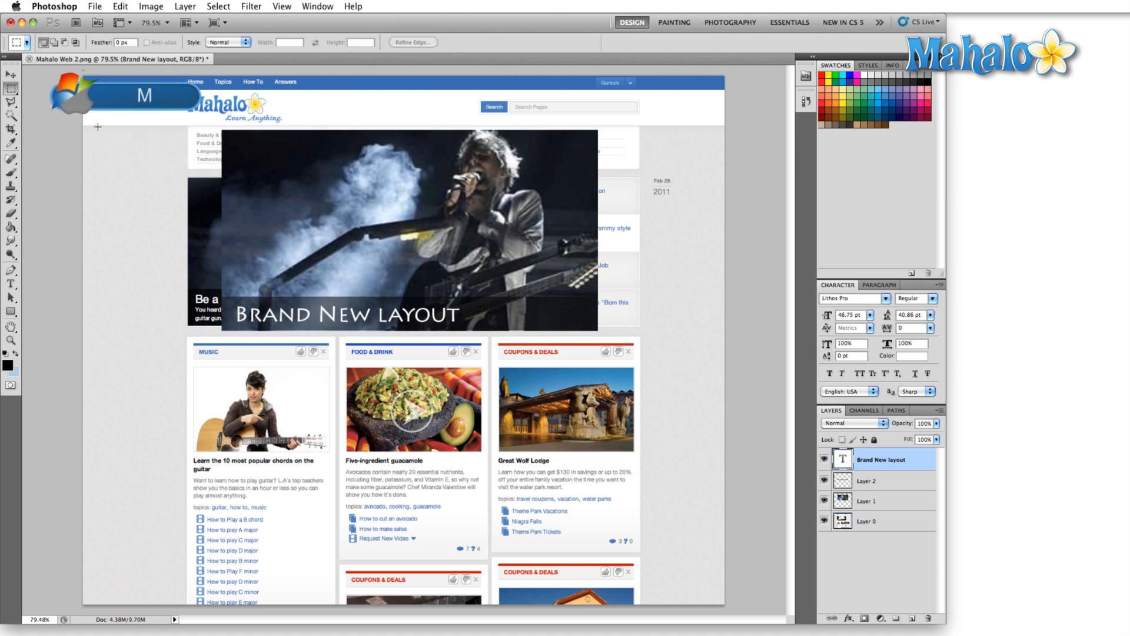
left_click_drag(156, 231, 175, 328)
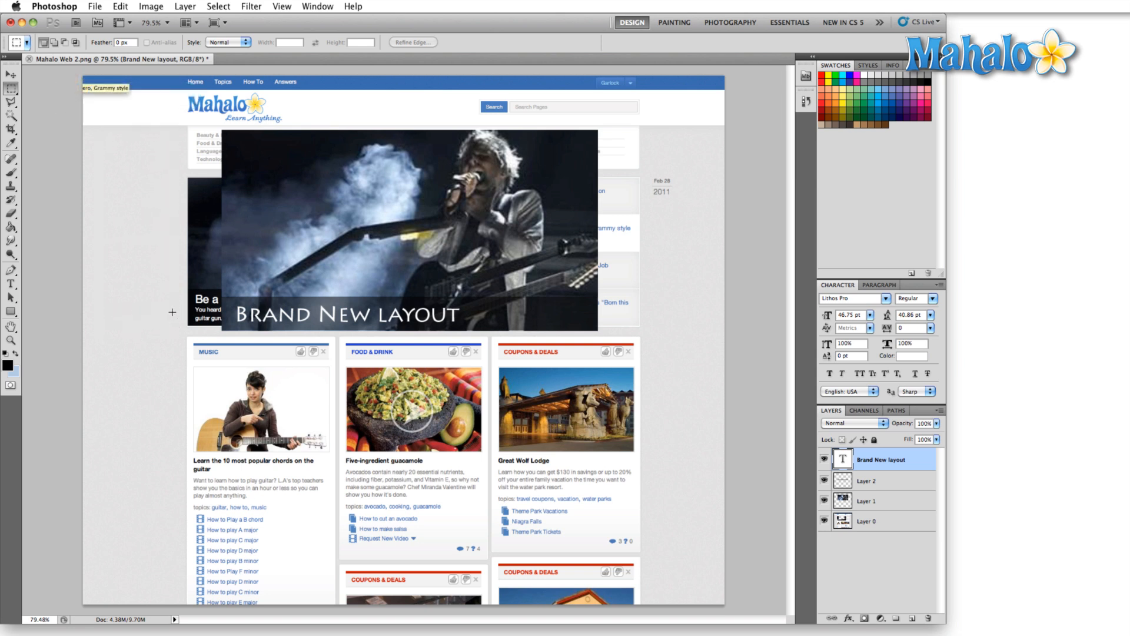
key("v")
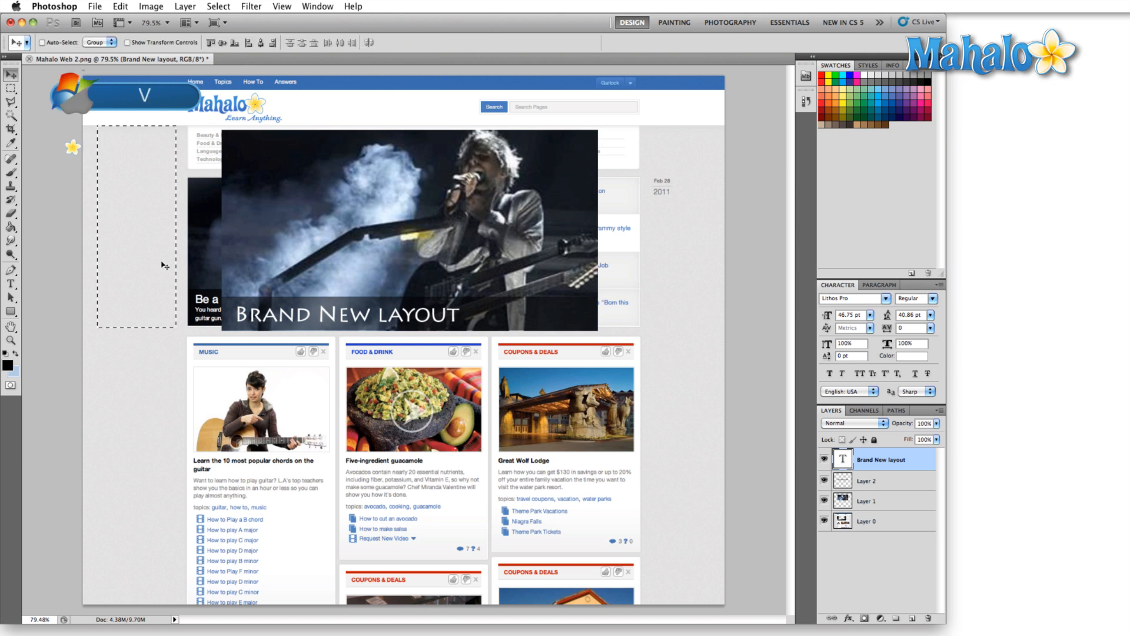
key("alt")
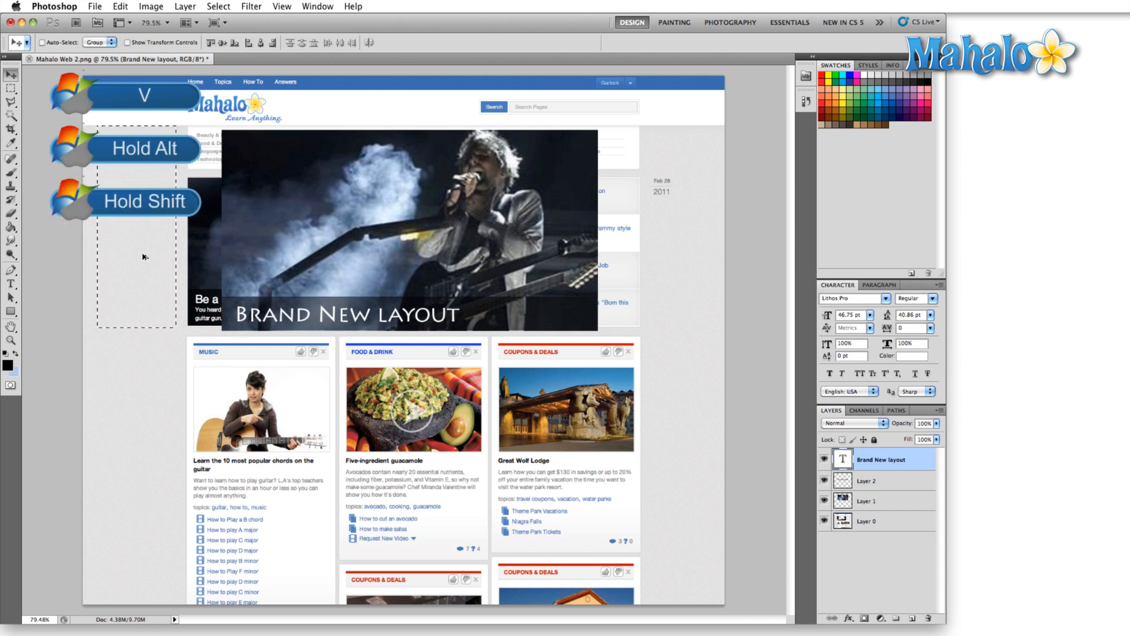
left_click(916, 523)
left_click_drag(150, 234, 198, 240)
key("shift+Right")
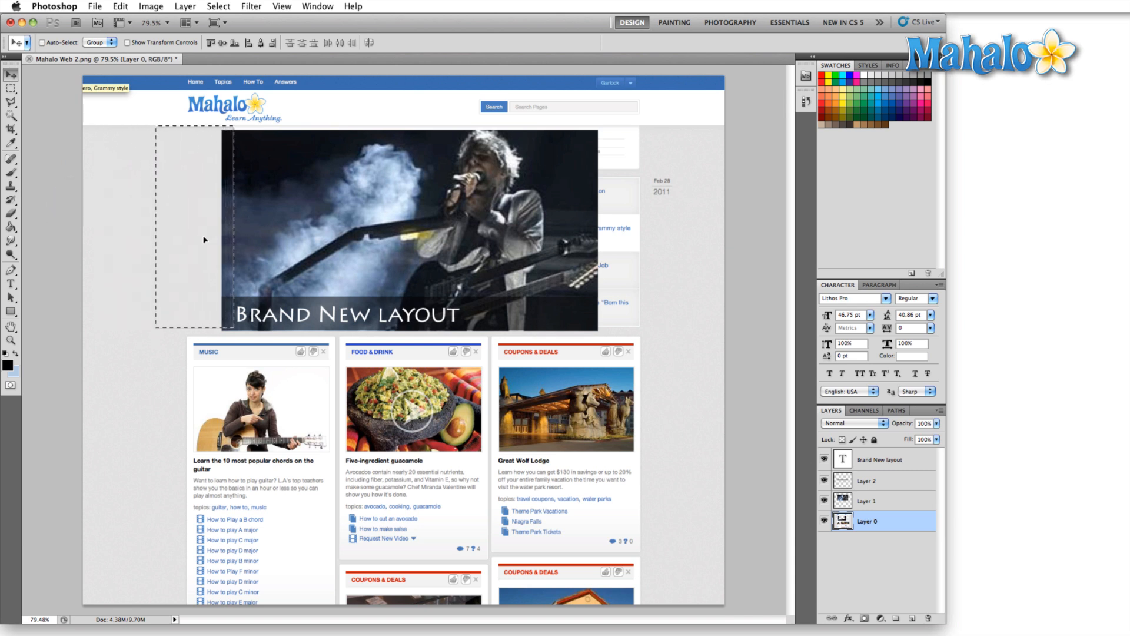
left_click_drag(189, 239, 597, 255)
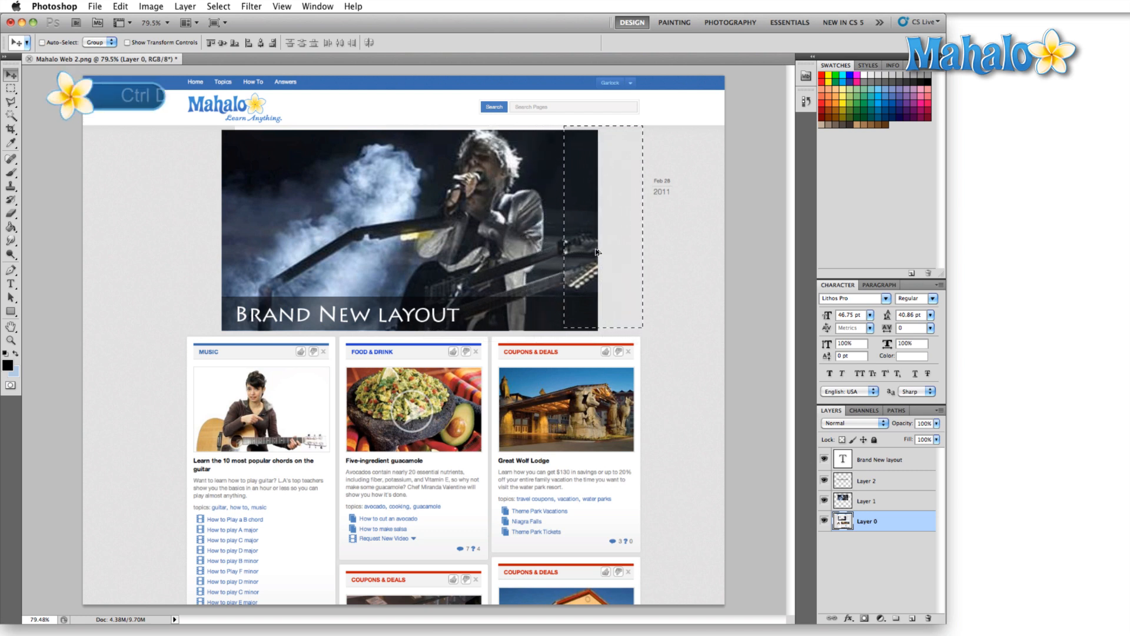
key("ctrl+d")
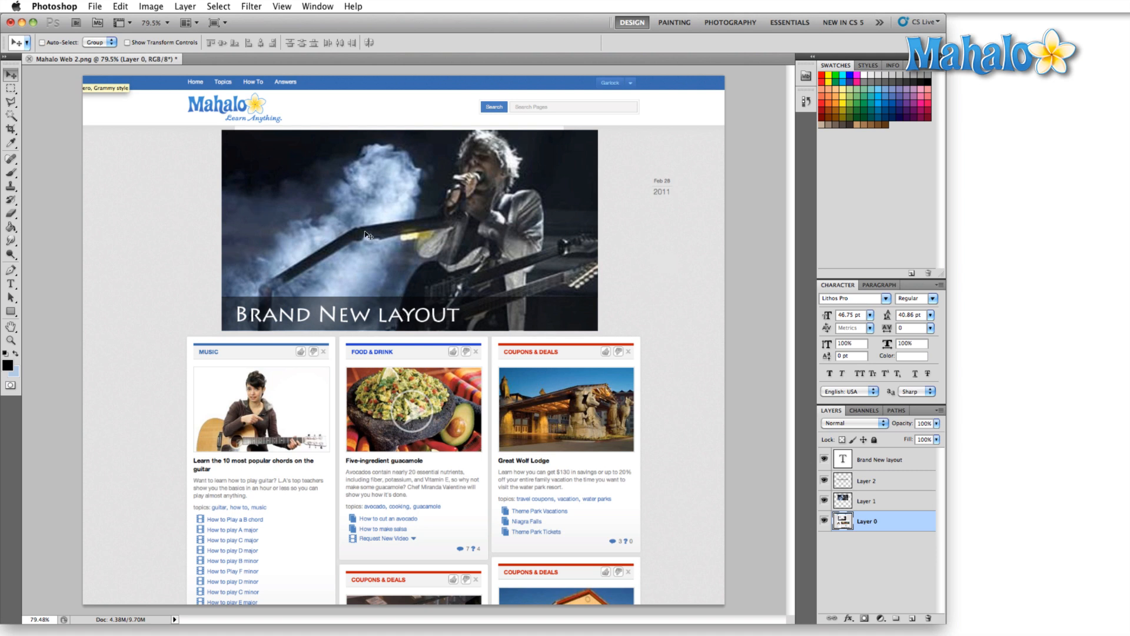
left_click(10, 97)
left_click(11, 172)
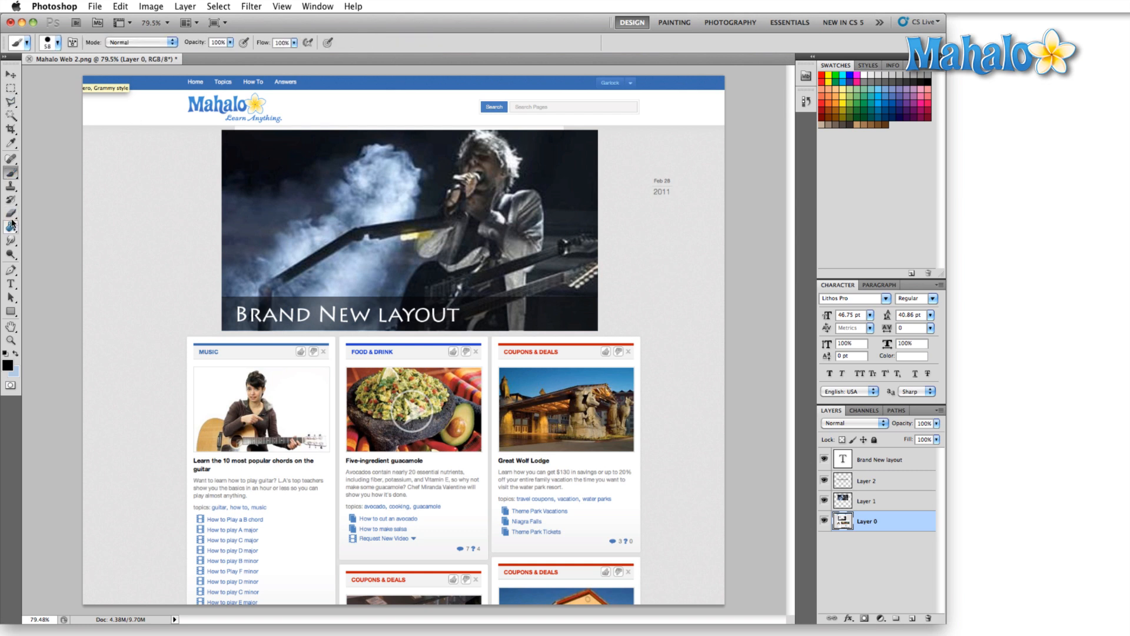
left_click(11, 213)
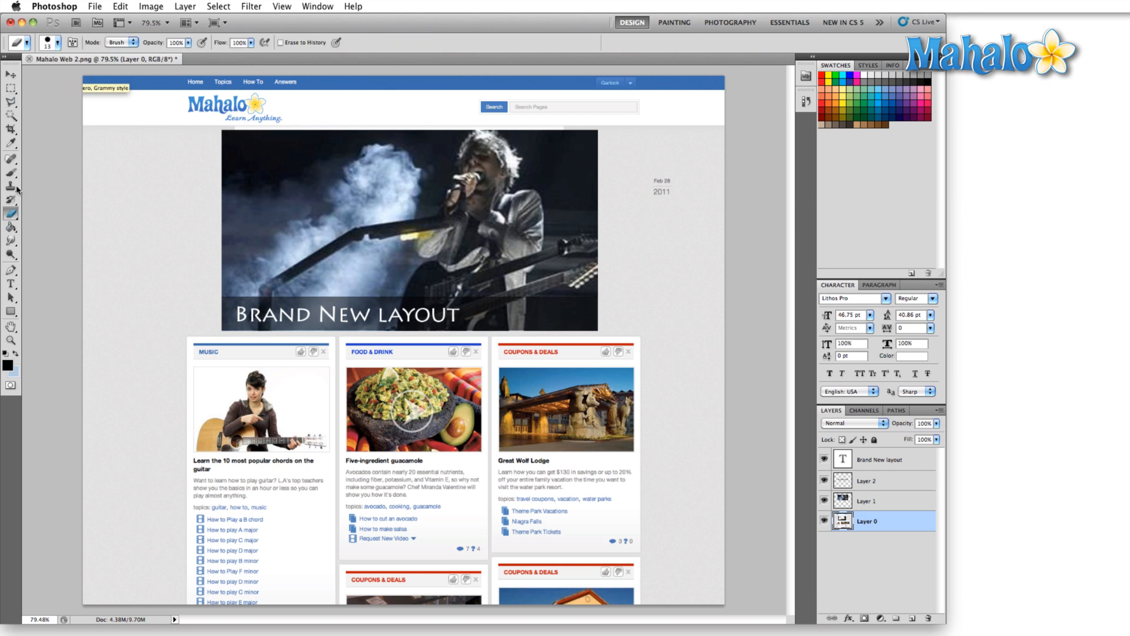
left_click(120, 6)
left_click(156, 87)
left_click(130, 7)
left_click(259, 232)
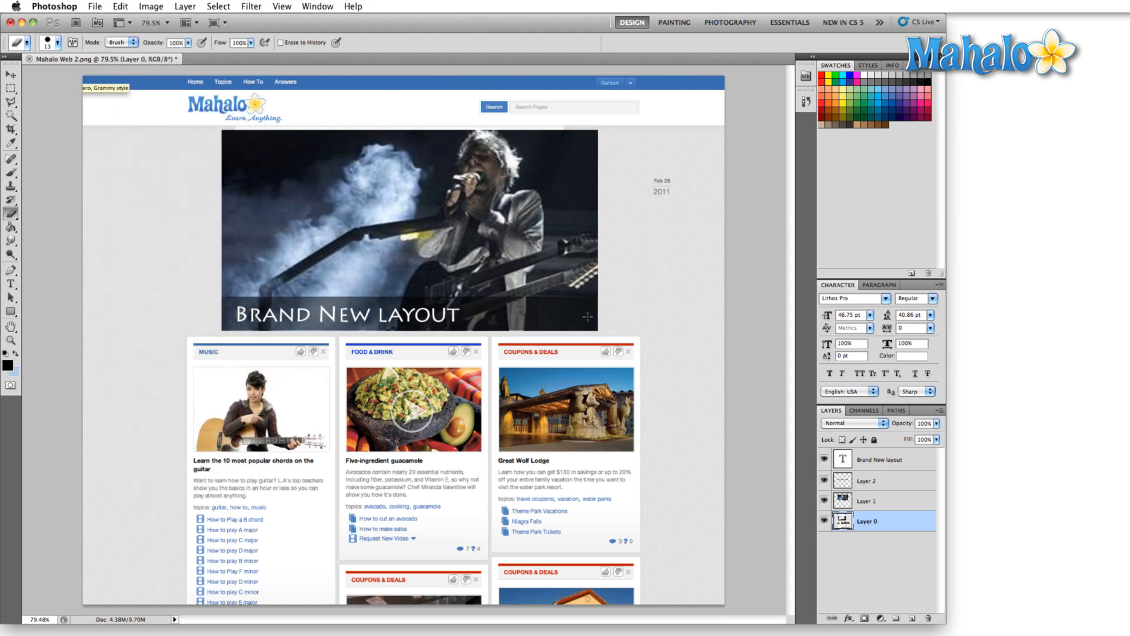